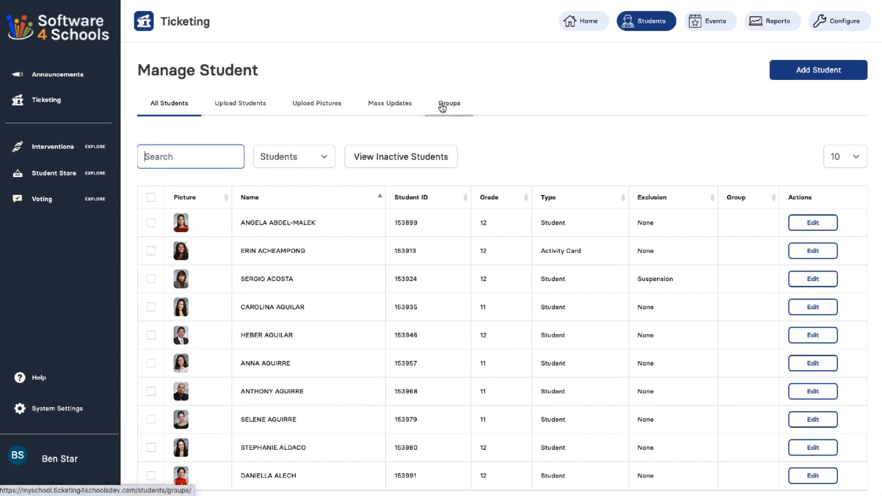
View the list of all events and the attendee, financial and multiple-event reports.
{"action": "left_click", "coordinate": [704, 22]}
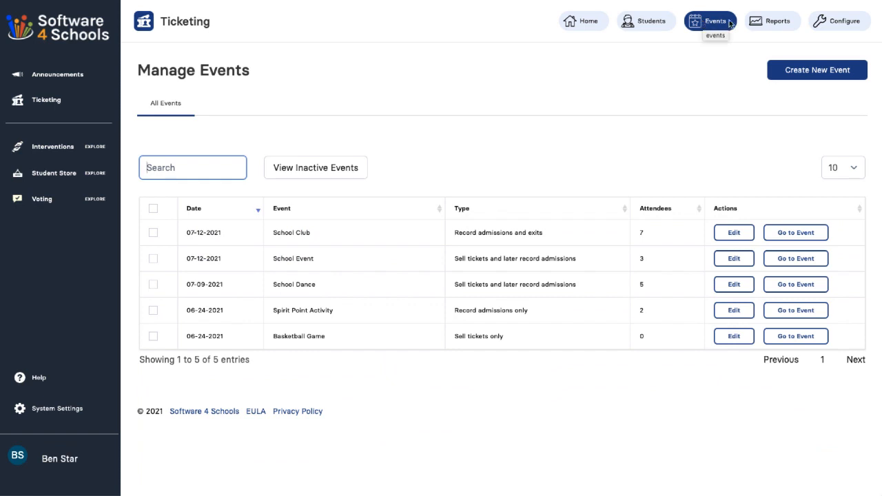
{"action": "left_click", "coordinate": [773, 21]}
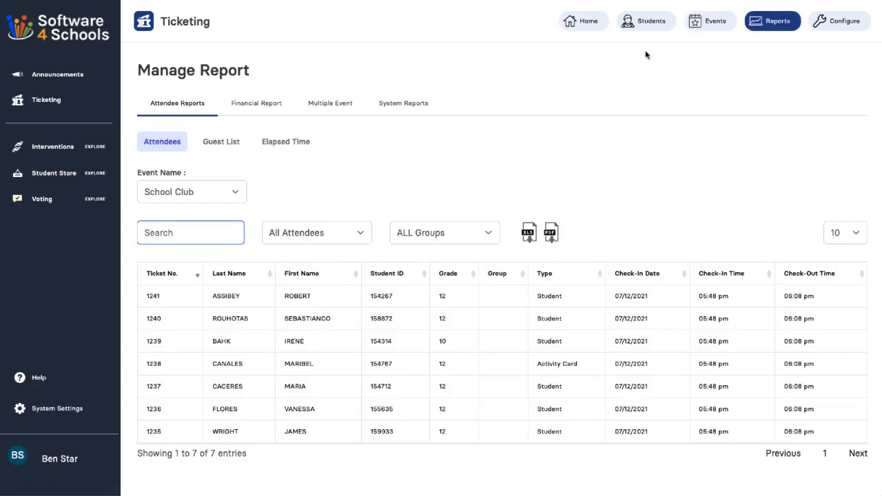
{"action": "left_click", "coordinate": [270, 107]}
{"action": "left_click", "coordinate": [320, 106]}
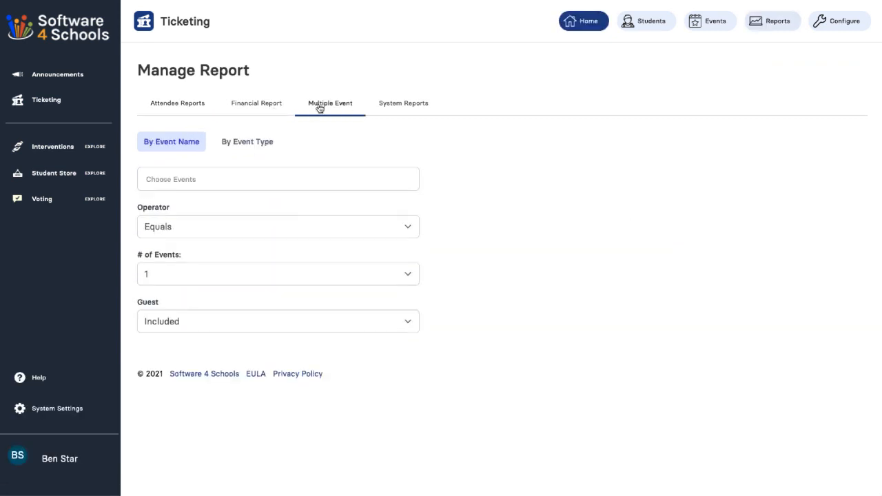
Choose panther.png as the new school logo in the ticketing configuration and upload it.
{"action": "left_click", "coordinate": [831, 22]}
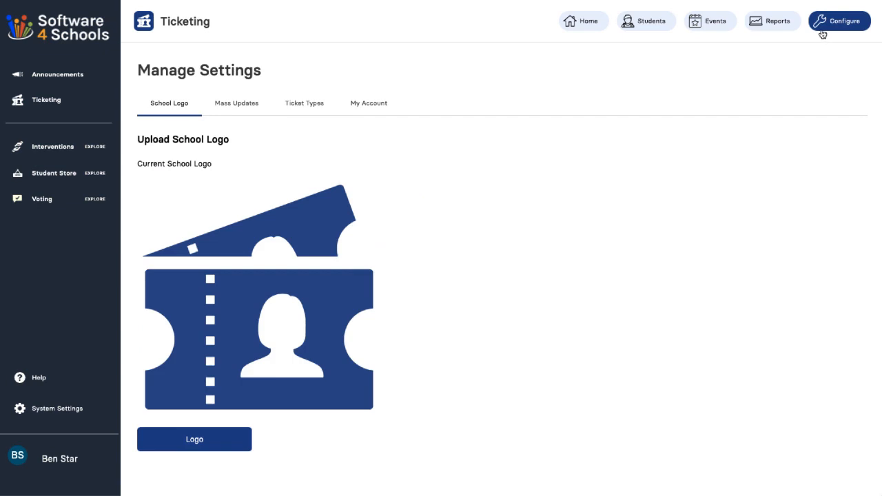
{"action": "left_click", "coordinate": [197, 440]}
{"action": "double_click", "coordinate": [125, 176]}
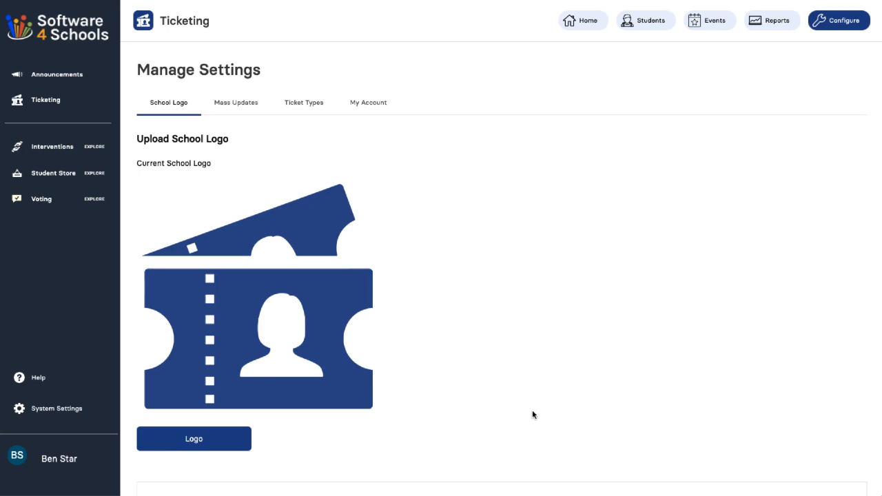
{"action": "scroll", "coordinate": [533, 414], "scroll_direction": "down", "scroll_amount": 3}
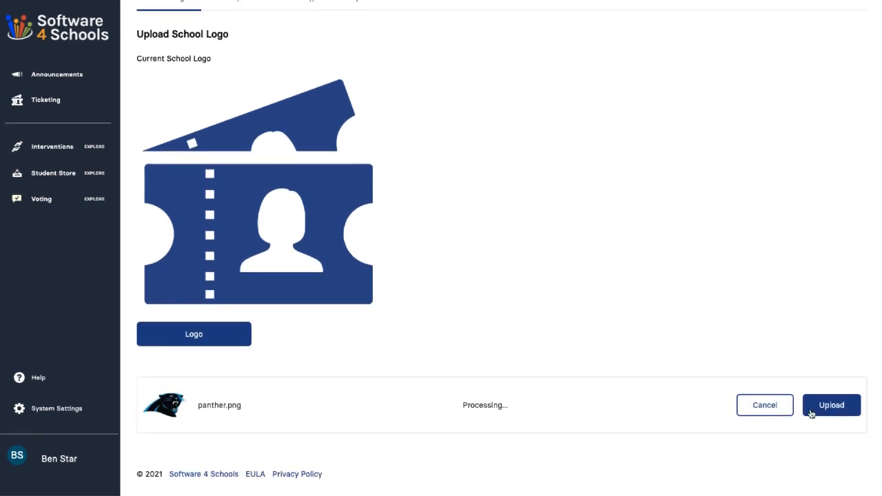
{"action": "left_click", "coordinate": [813, 408]}
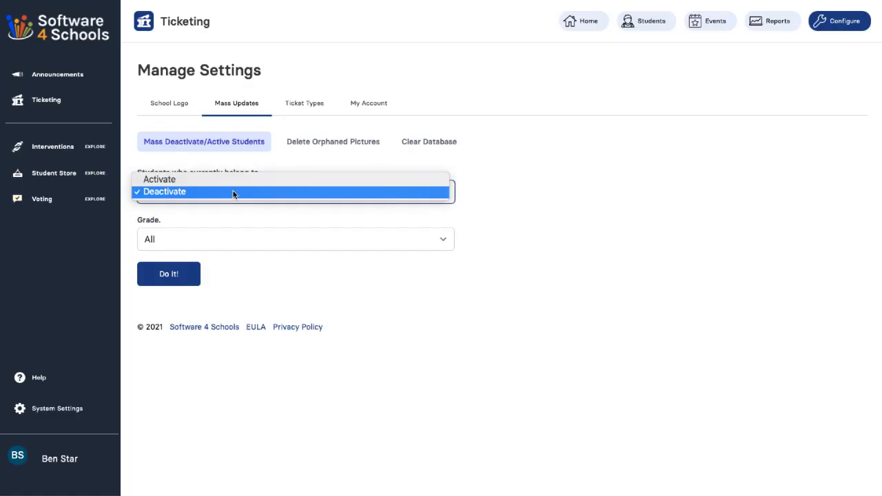
Examine the status and grade choices for mass student activation, and the choices for deleting orphaned pictures.
{"action": "left_click", "coordinate": [232, 192]}
{"action": "left_click", "coordinate": [228, 239]}
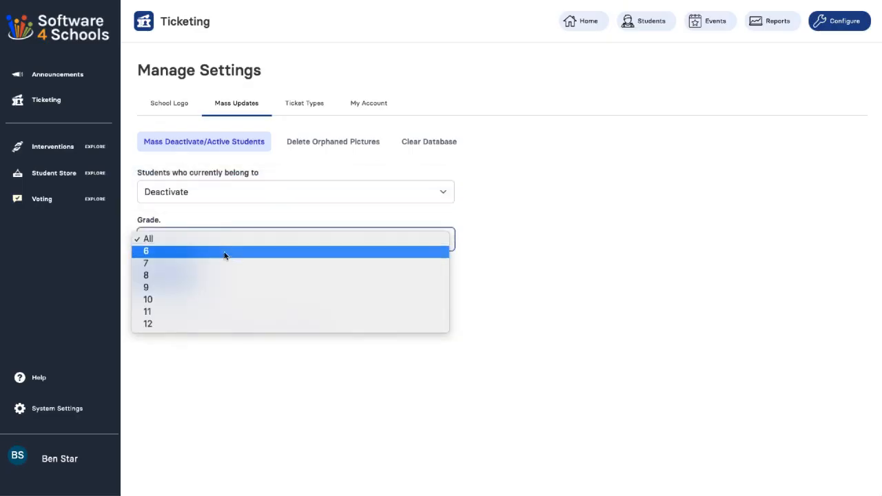
{"action": "left_click", "coordinate": [227, 240]}
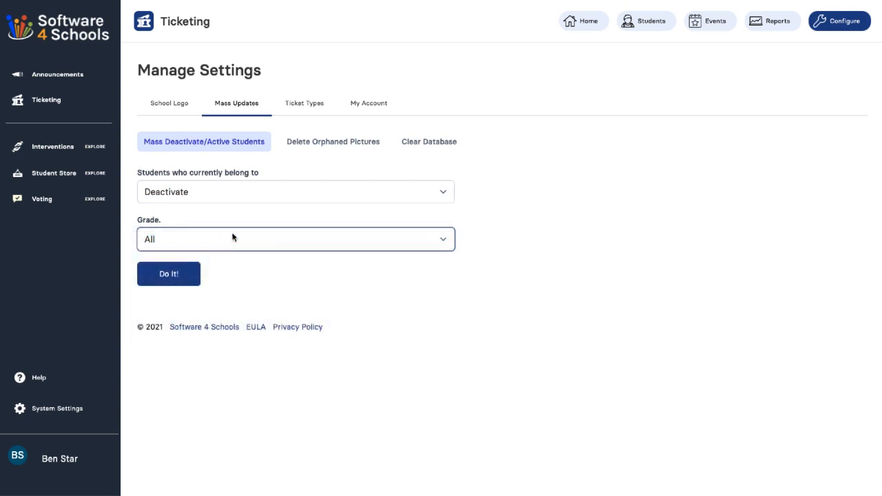
{"action": "left_click", "coordinate": [321, 151]}
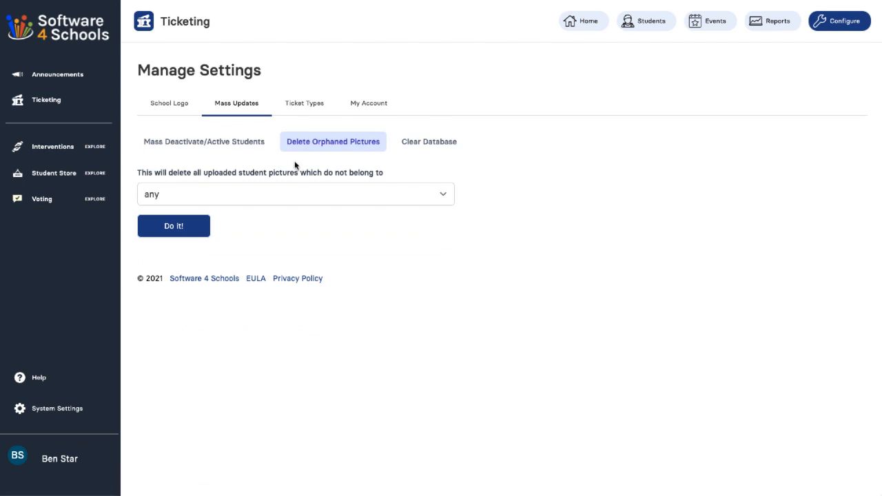
{"action": "left_click", "coordinate": [274, 194]}
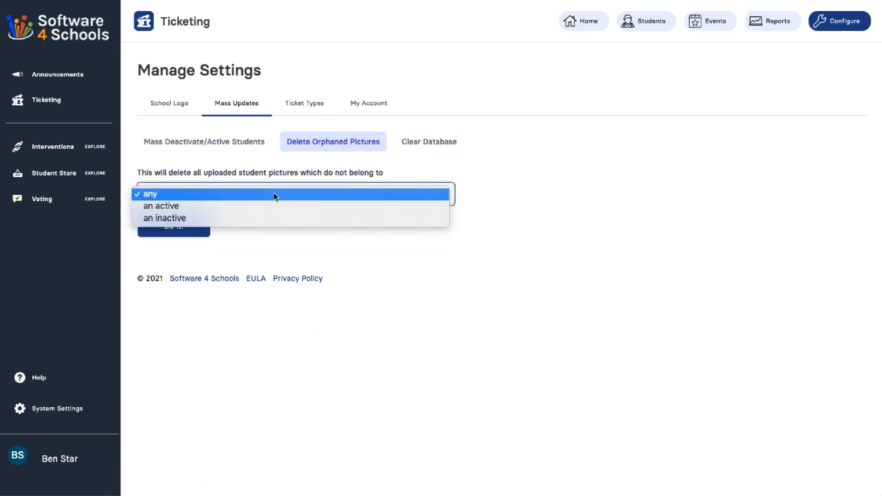
{"action": "left_click", "coordinate": [274, 195]}
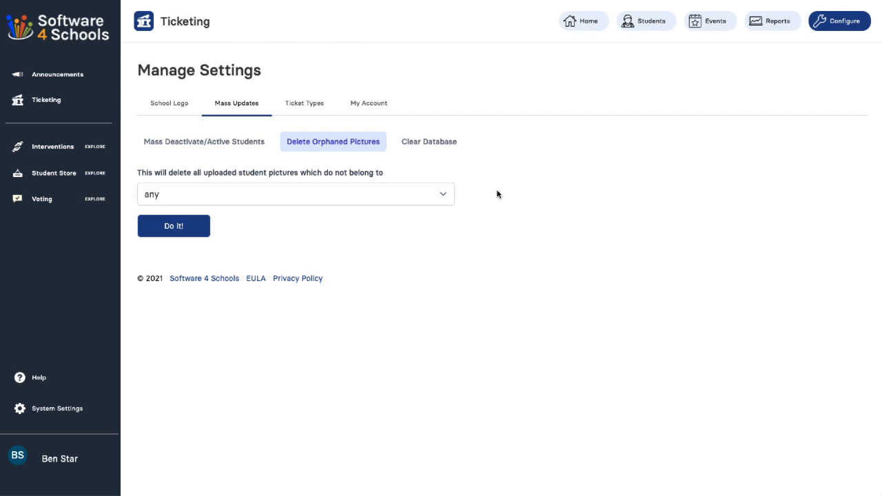
Examine the locked Activity Card, Guest and Student ticket types, and view the Activity Card edit settings without changing them.
{"action": "left_click", "coordinate": [314, 109]}
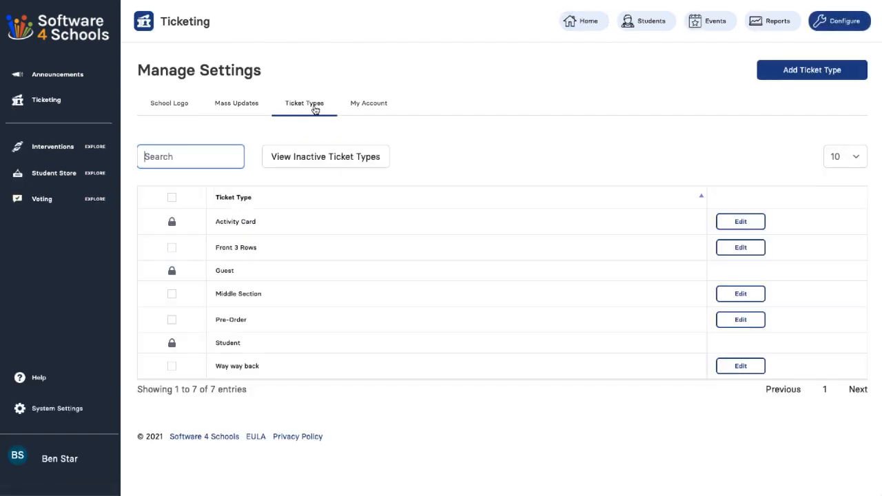
{"action": "left_click", "coordinate": [242, 226]}
{"action": "left_click_drag", "start_coordinate": [224, 274], "coordinate": [239, 276]}
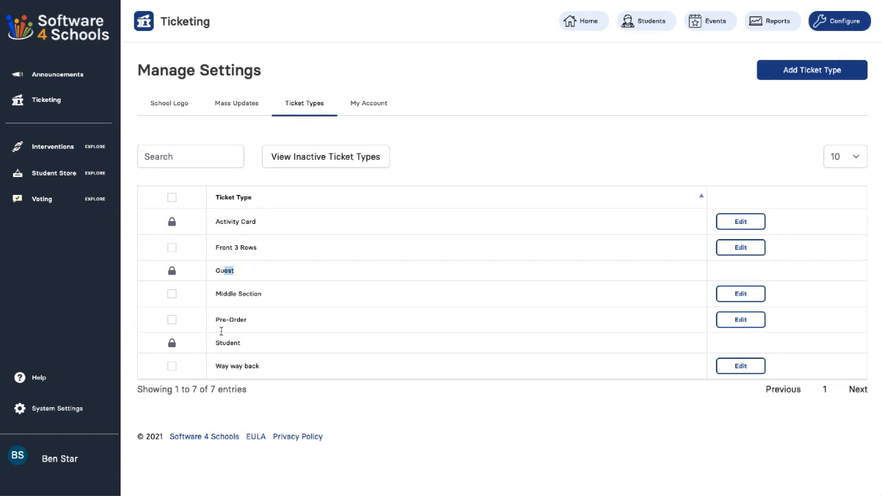
{"action": "left_click_drag", "start_coordinate": [221, 342], "coordinate": [227, 341]}
{"action": "left_click_drag", "start_coordinate": [223, 274], "coordinate": [232, 274]}
{"action": "left_click_drag", "start_coordinate": [224, 221], "coordinate": [254, 222]}
{"action": "left_click", "coordinate": [256, 222]}
{"action": "left_click", "coordinate": [742, 224]}
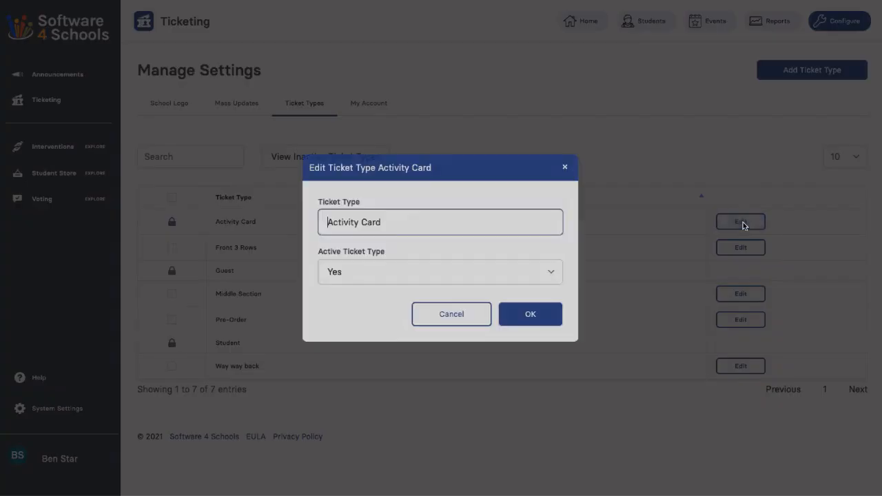
{"action": "left_click", "coordinate": [473, 315]}
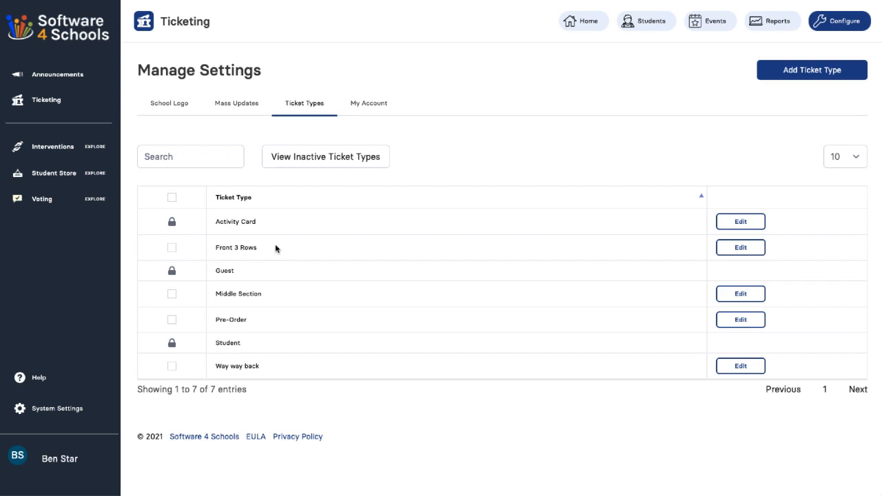
Locate the Activity Card ticket type in the list of types and as a student's type in the student list.
{"action": "left_click_drag", "start_coordinate": [258, 222], "coordinate": [216, 223]}
{"action": "left_click", "coordinate": [226, 233]}
{"action": "left_click", "coordinate": [646, 30]}
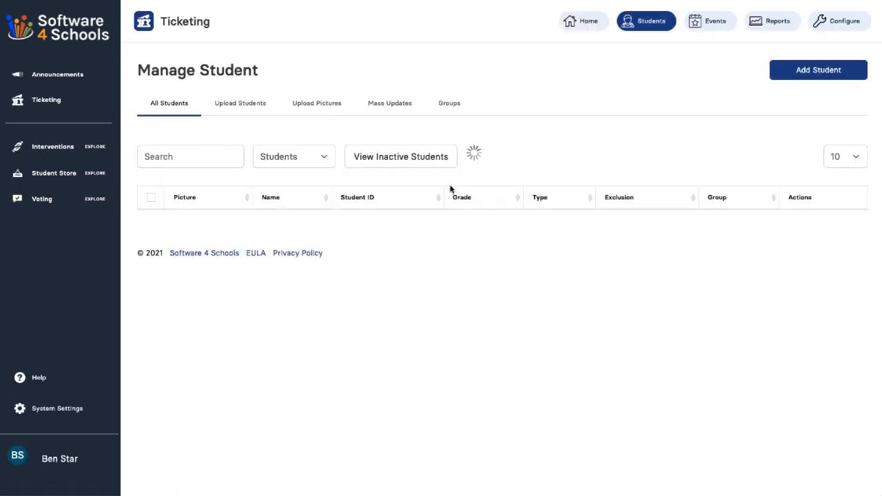
{"action": "left_click_drag", "start_coordinate": [541, 251], "coordinate": [592, 253]}
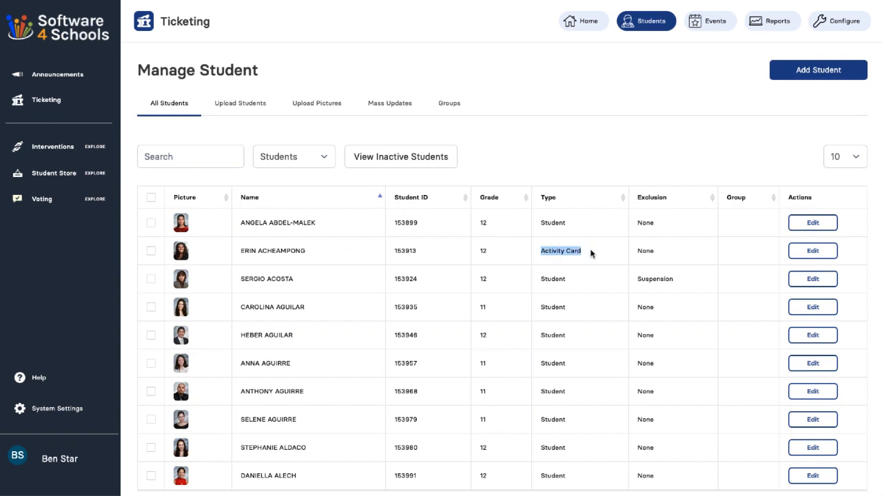
{"action": "left_click", "coordinate": [595, 142]}
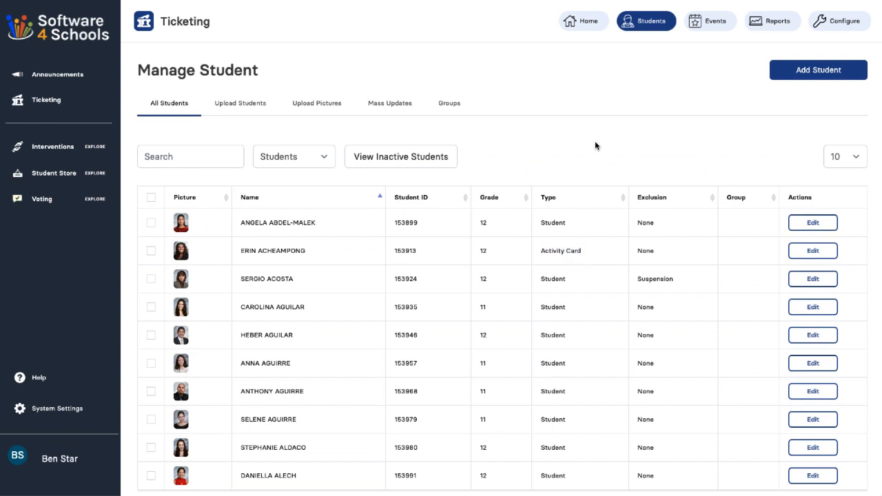
Review the ticket types again, and open the account page with its renewal and invoice payment options.
{"action": "left_click", "coordinate": [831, 23]}
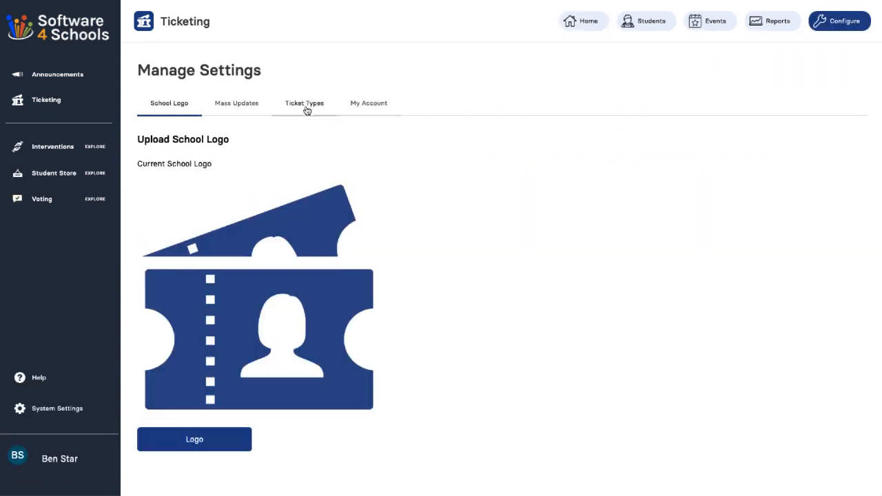
{"action": "left_click", "coordinate": [302, 107]}
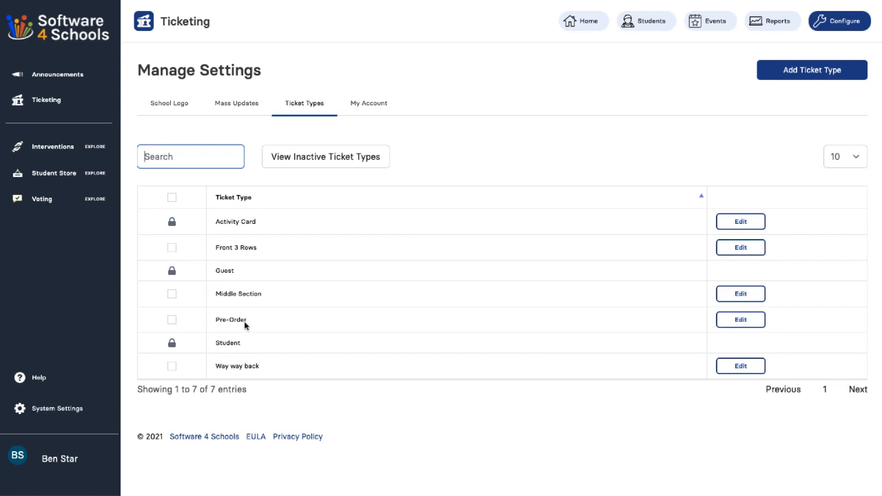
{"action": "left_click", "coordinate": [365, 113]}
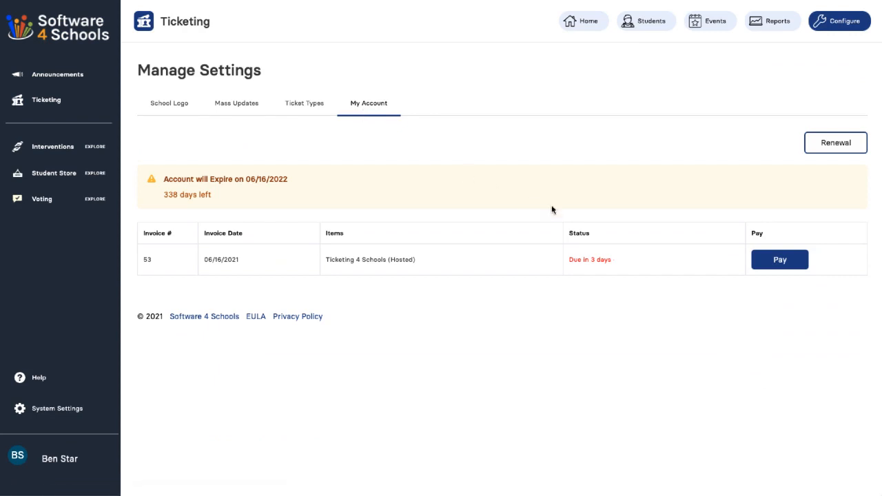
{"action": "left_click", "coordinate": [765, 263]}
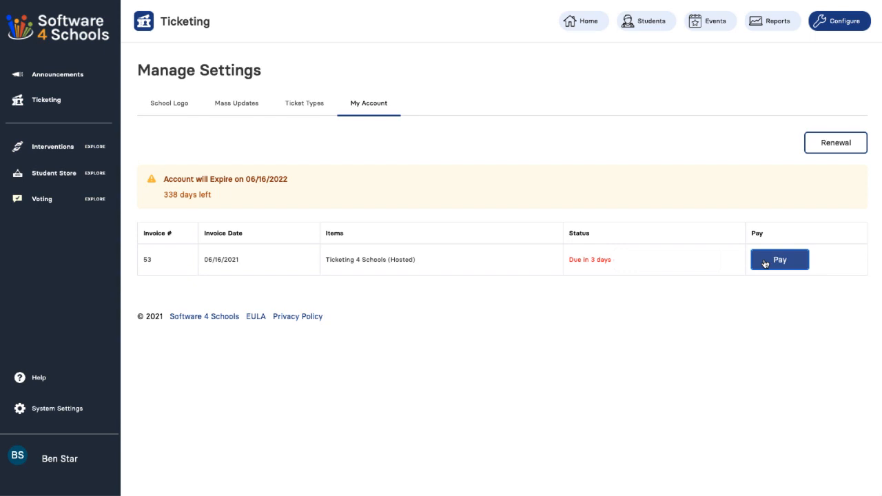
Open the user settings of the administrator account from the staff list in System Settings.
{"action": "left_click", "coordinate": [65, 407]}
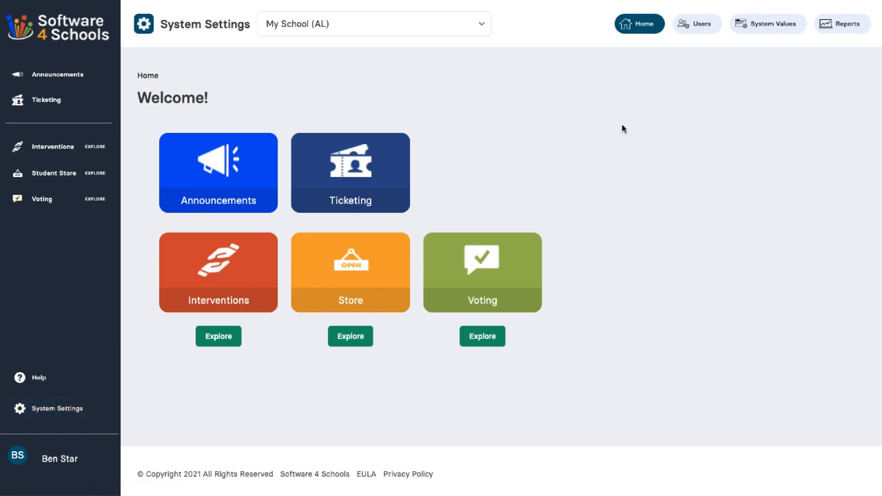
{"action": "left_click", "coordinate": [694, 31]}
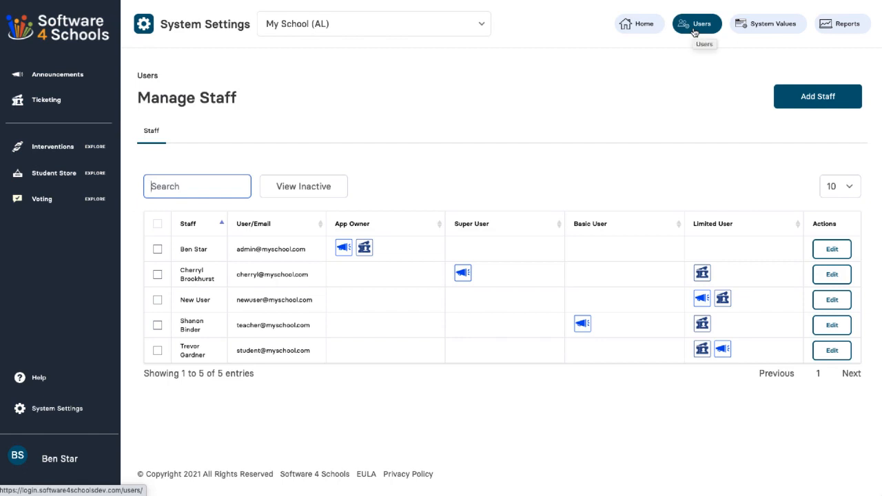
{"action": "left_click", "coordinate": [831, 250]}
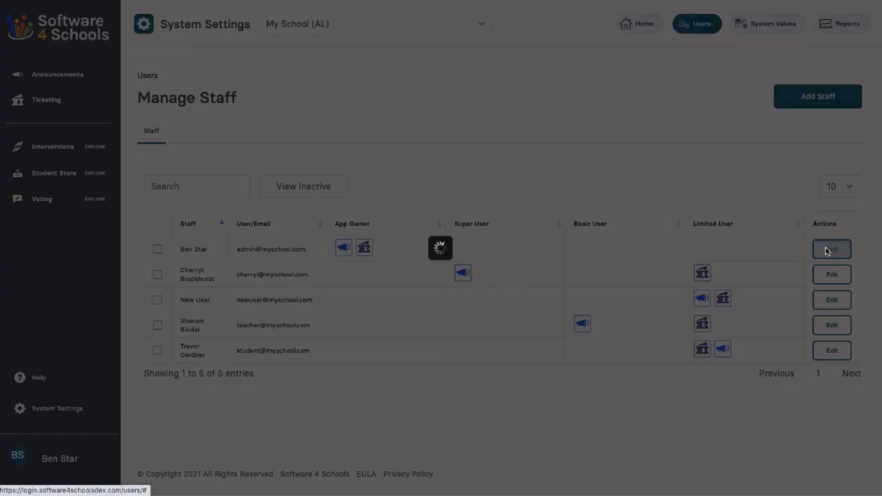
{"action": "left_click", "coordinate": [376, 111]}
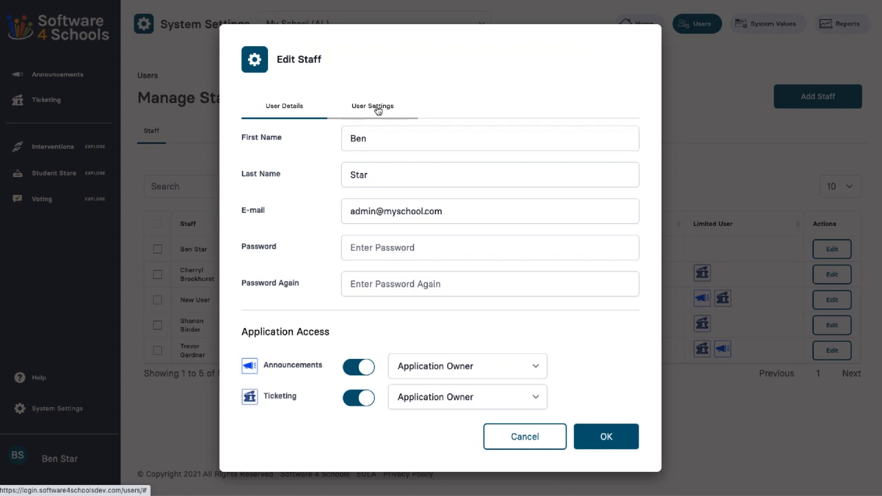
Try toggling the terminal printer and entering "printer name" as its printer name, and discard the changes.
{"action": "left_click", "coordinate": [353, 162]}
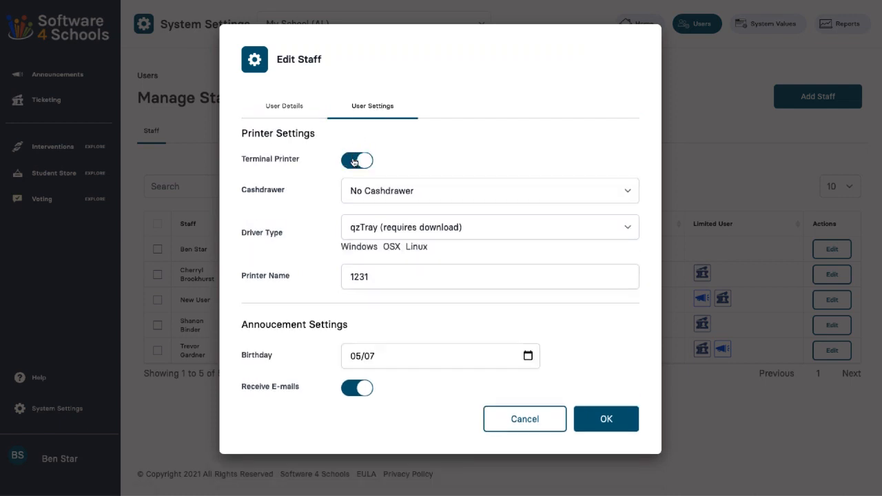
{"action": "left_click", "coordinate": [355, 162]}
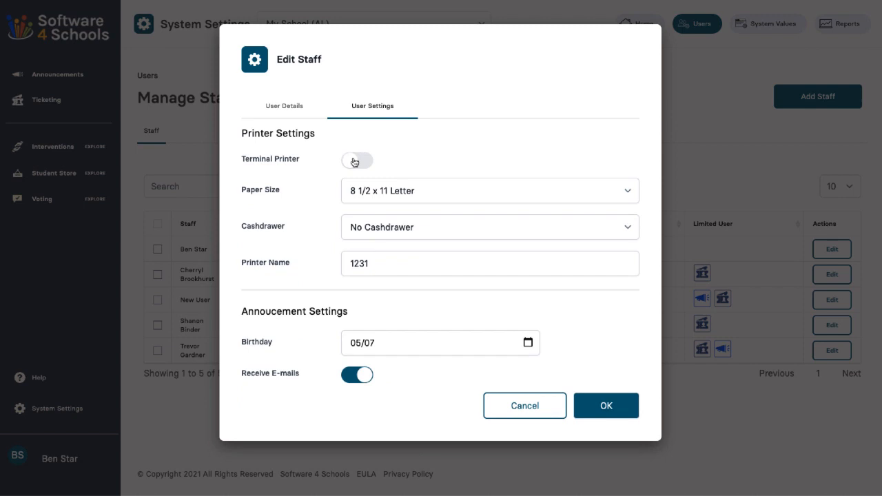
{"action": "left_click", "coordinate": [353, 162]}
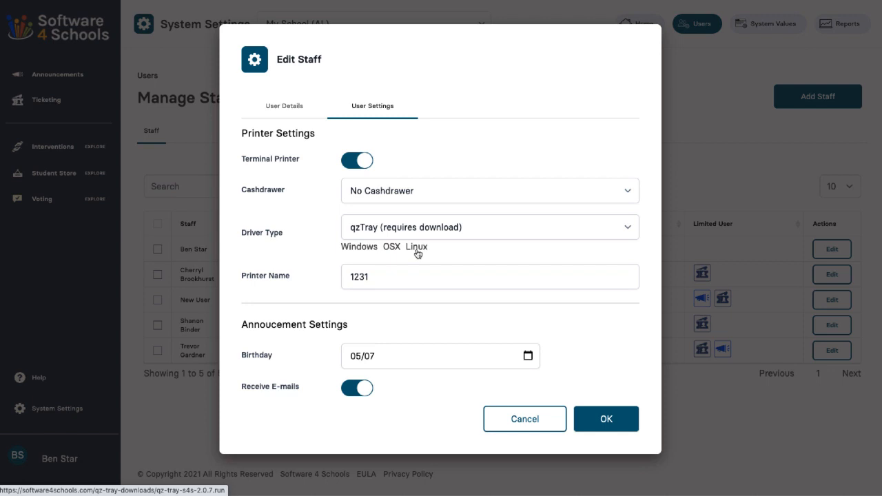
{"action": "double_click", "coordinate": [347, 276]}
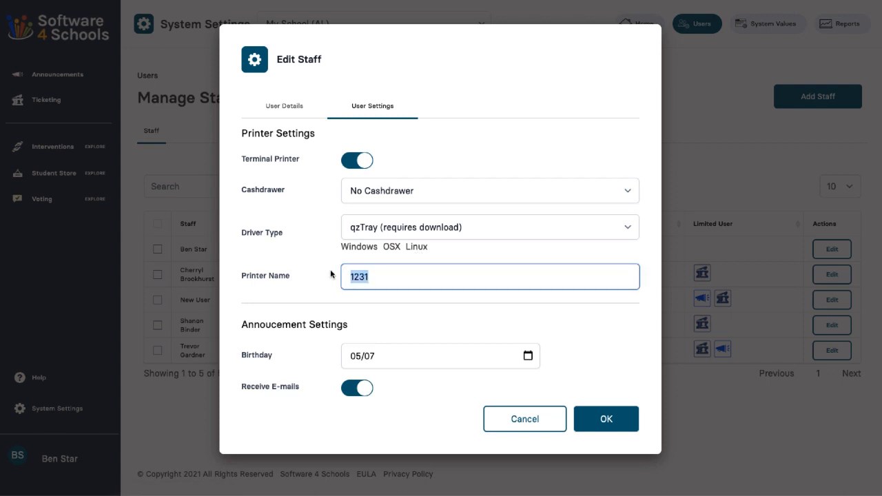
{"action": "type", "text": "printer name"}
{"action": "left_click", "coordinate": [536, 421]}
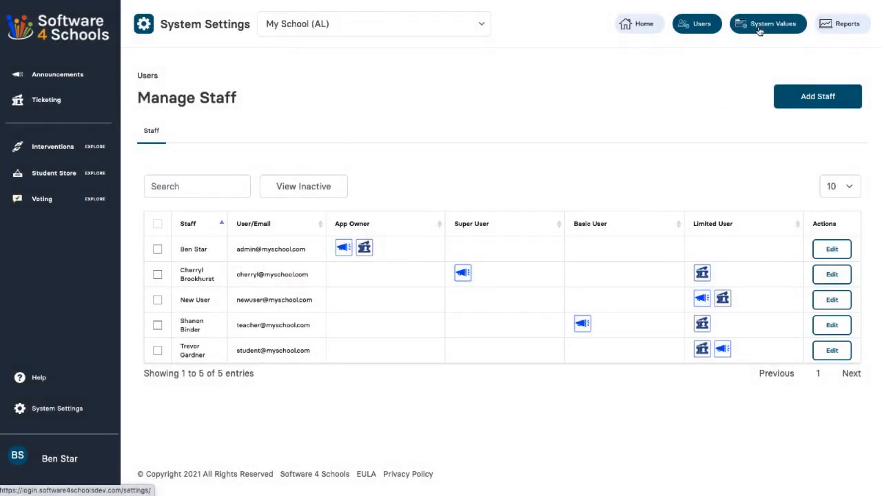
Examine the school name, time zone and spirit points in the global system values, and open the Ticketing values.
{"action": "left_click", "coordinate": [759, 28]}
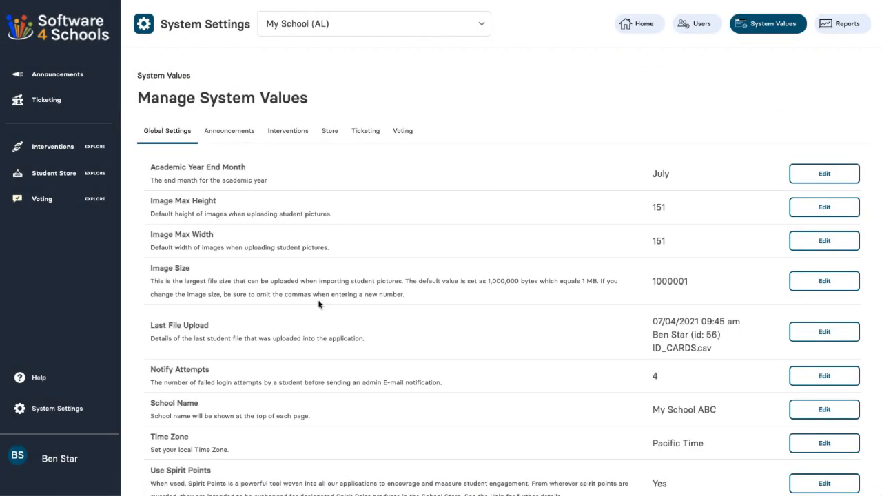
{"action": "scroll", "coordinate": [290, 324], "scroll_direction": "down", "scroll_amount": 1}
{"action": "left_click_drag", "start_coordinate": [200, 359], "coordinate": [164, 359]}
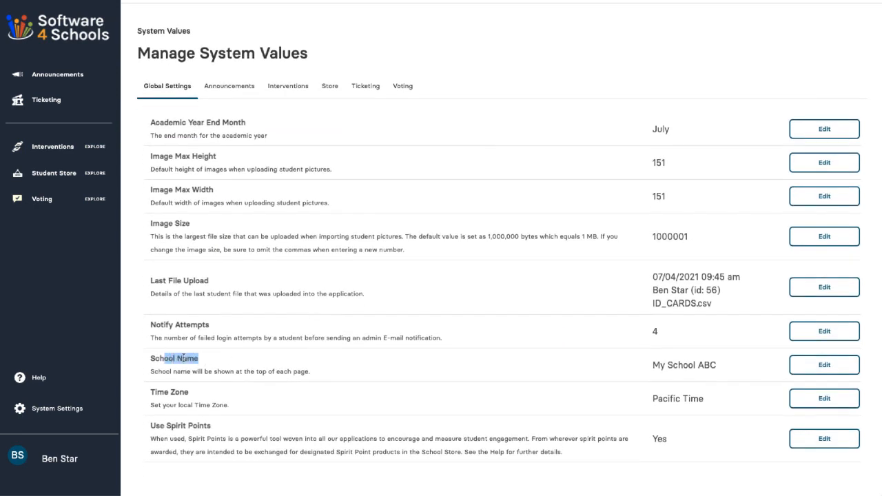
{"action": "left_click_drag", "start_coordinate": [188, 391], "coordinate": [171, 392]}
{"action": "left_click", "coordinate": [217, 427]}
{"action": "left_click", "coordinate": [357, 91]}
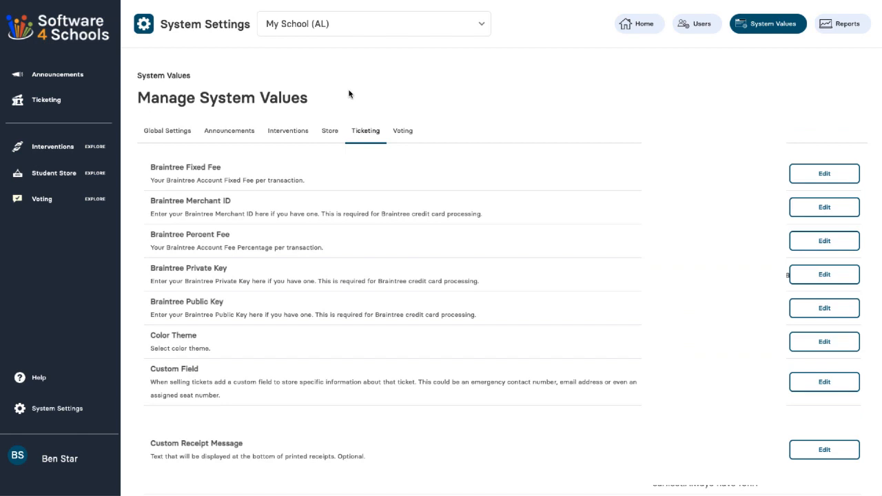
Examine the Braintree merchant ID and percent fee entries, then open the Custom Field setting and cancel it.
{"action": "left_click_drag", "start_coordinate": [232, 201], "coordinate": [170, 200]}
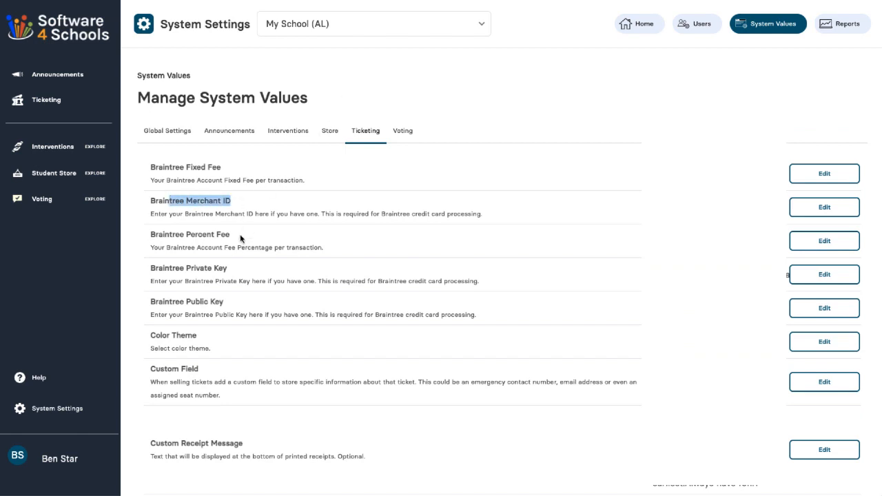
{"action": "left_click_drag", "start_coordinate": [240, 238], "coordinate": [196, 235]}
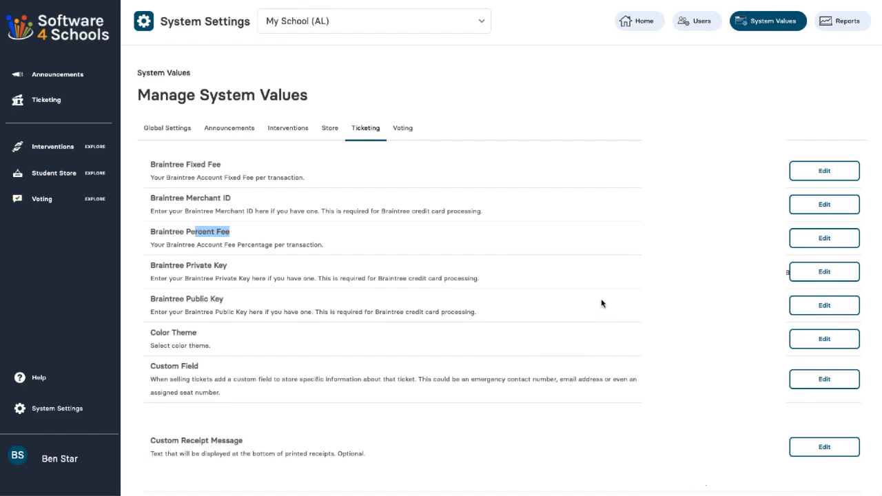
{"action": "scroll", "coordinate": [601, 304], "scroll_direction": "down", "scroll_amount": 2}
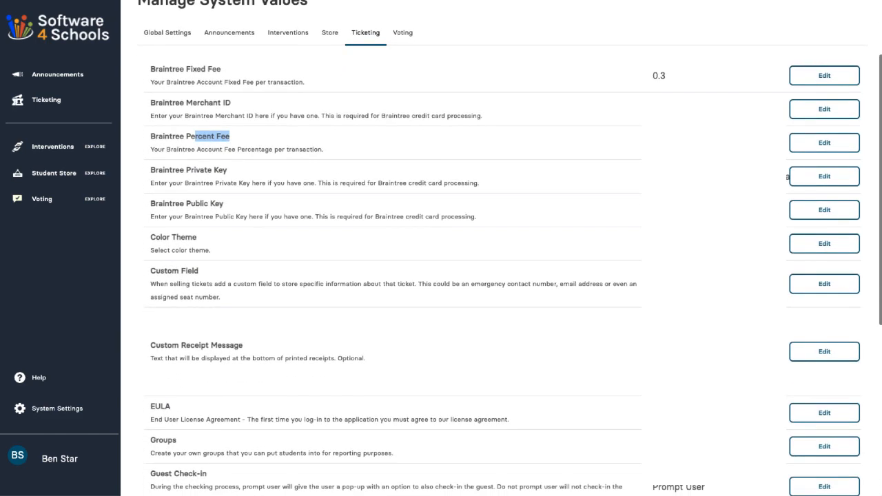
{"action": "left_click", "coordinate": [802, 286]}
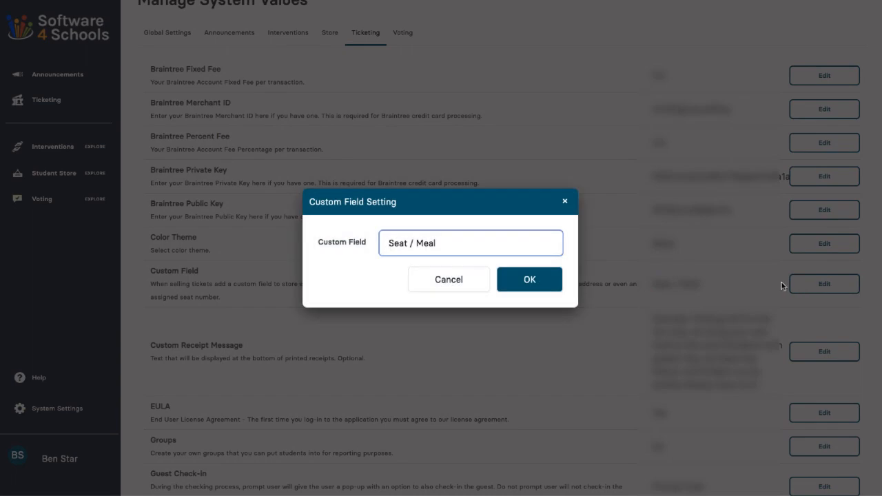
{"action": "double_click", "coordinate": [429, 245]}
{"action": "left_click", "coordinate": [450, 280]}
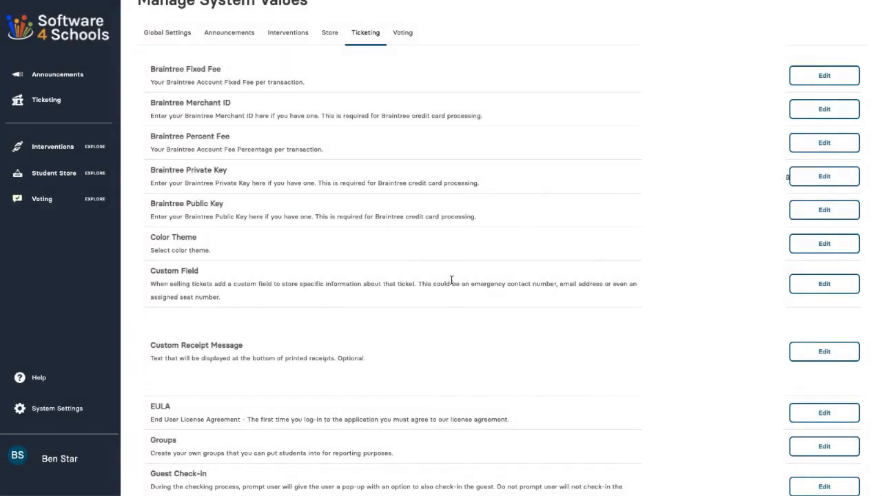
Review the custom receipt message, and view the available Guest Check-in options without changing the setting.
{"action": "scroll", "coordinate": [451, 280], "scroll_direction": "down", "scroll_amount": 3}
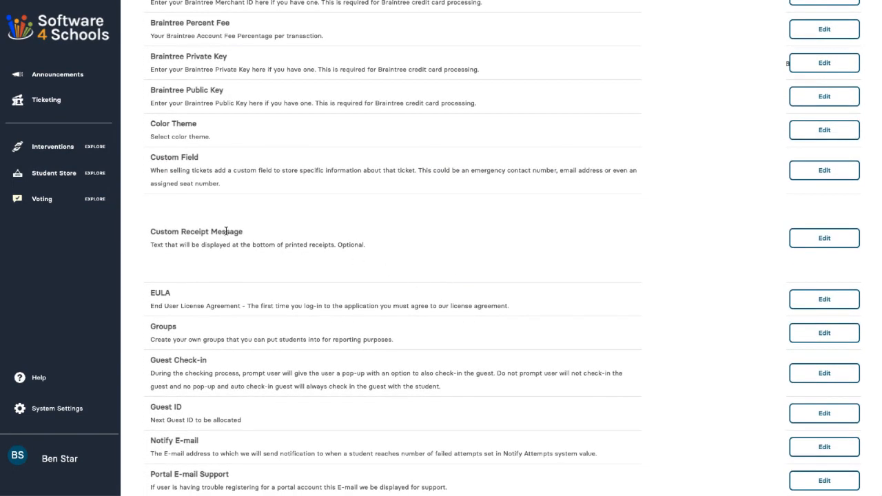
{"action": "scroll", "coordinate": [296, 278], "scroll_direction": "down", "scroll_amount": 1}
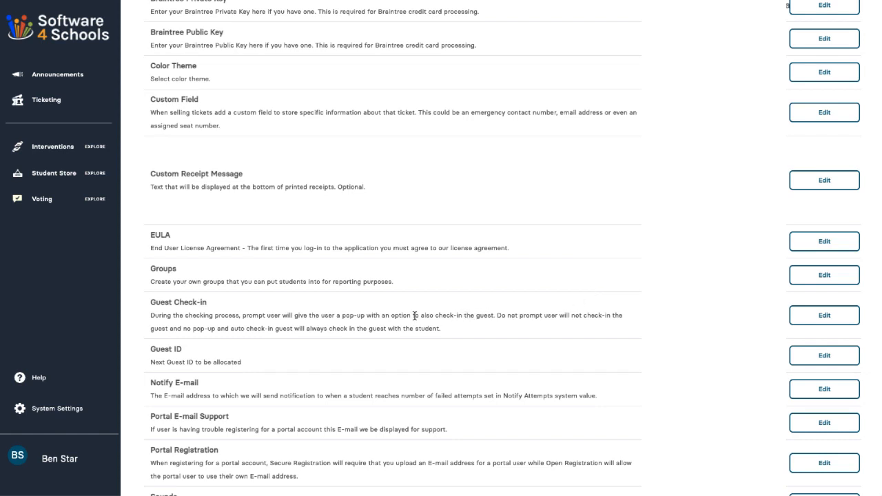
{"action": "left_click", "coordinate": [798, 316]}
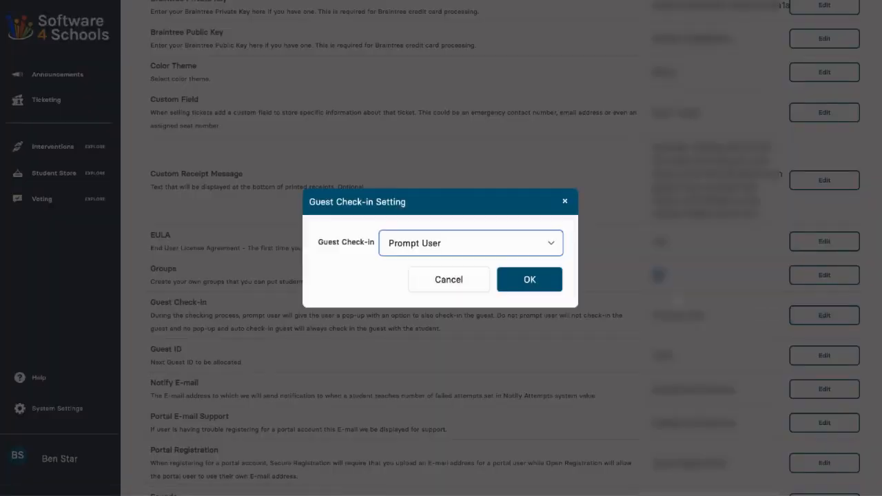
{"action": "left_click", "coordinate": [492, 247]}
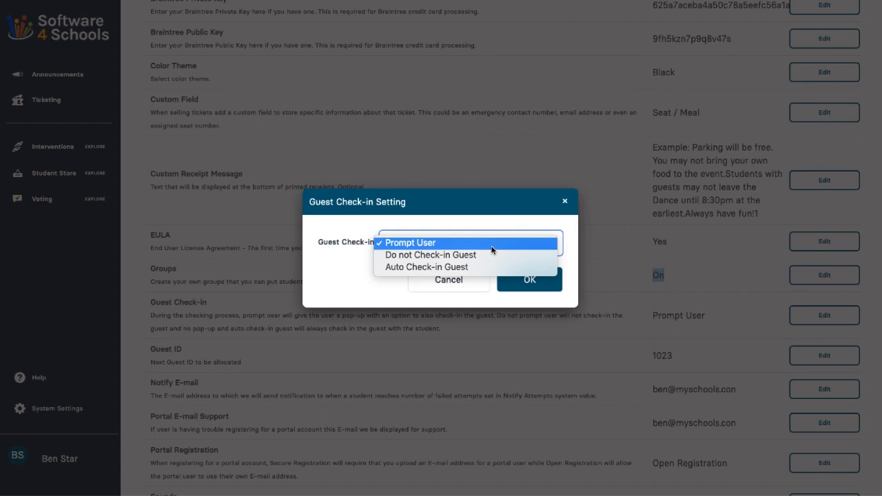
{"action": "left_click", "coordinate": [459, 288]}
Open the Ticket ID setting at the end of the Ticketing values, highlight its number, and cancel the edit.
{"action": "scroll", "coordinate": [459, 290], "scroll_direction": "down", "scroll_amount": 1}
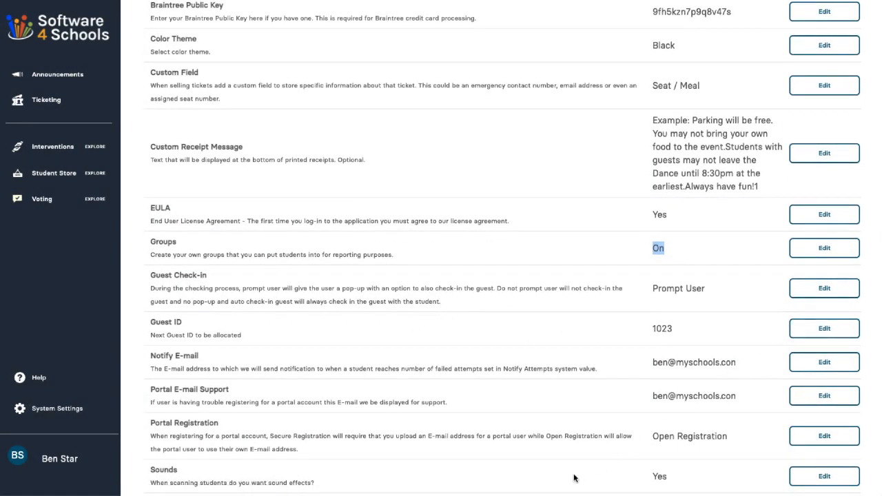
{"action": "scroll", "coordinate": [813, 344], "scroll_direction": "down", "scroll_amount": 3}
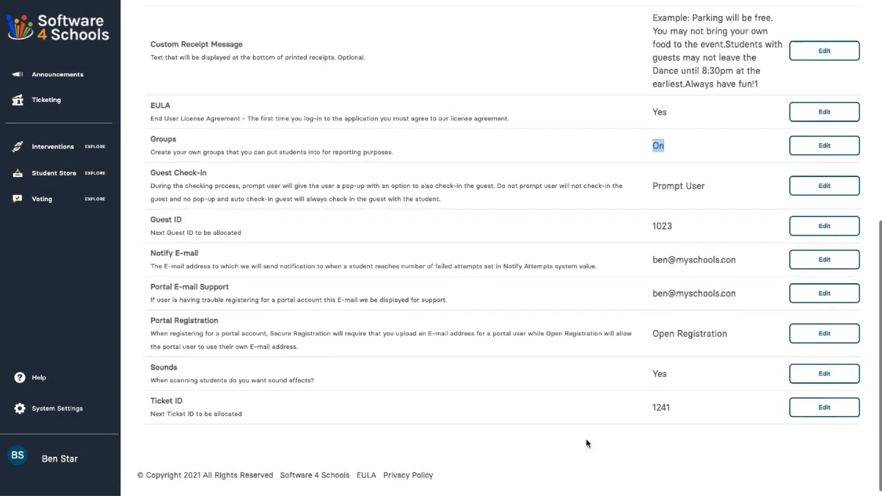
{"action": "left_click", "coordinate": [815, 411]}
{"action": "left_click_drag", "start_coordinate": [417, 245], "coordinate": [366, 250]}
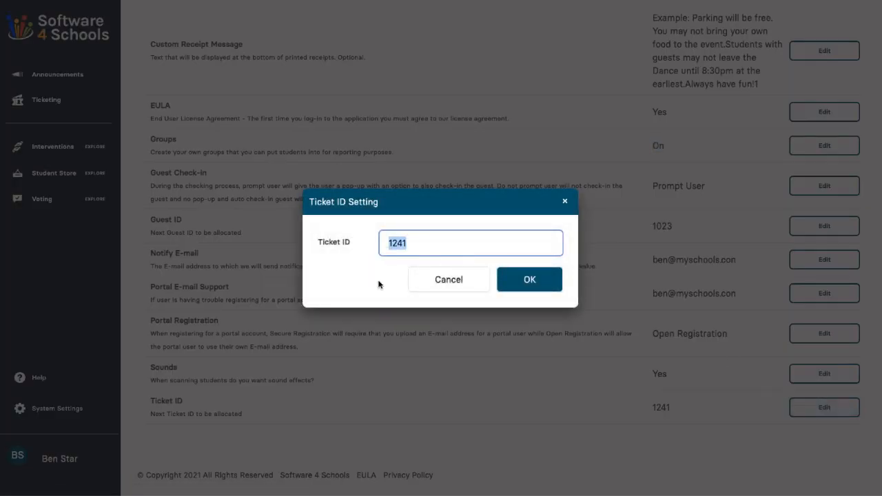
{"action": "left_click", "coordinate": [448, 280]}
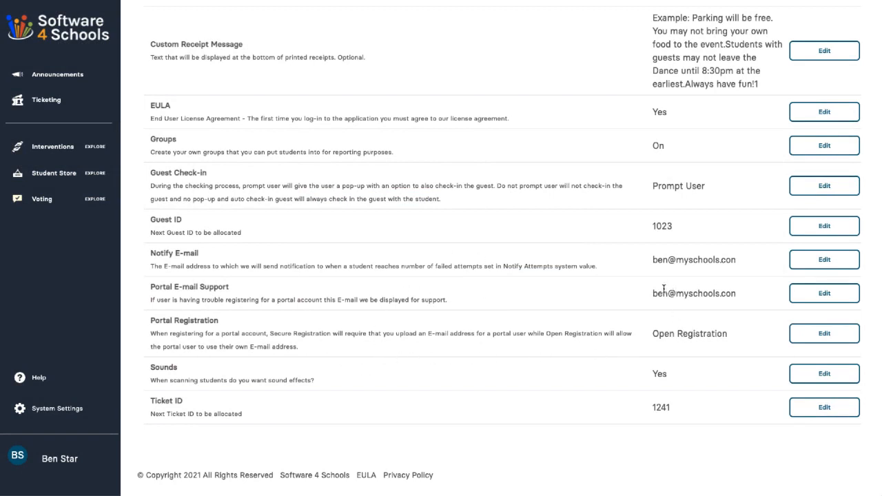
Examine the portal support and notification e-mail values, and view the Portal Registration options without changing the setting.
{"action": "left_click_drag", "start_coordinate": [657, 293], "coordinate": [726, 293]}
{"action": "left_click_drag", "start_coordinate": [686, 260], "coordinate": [714, 260]}
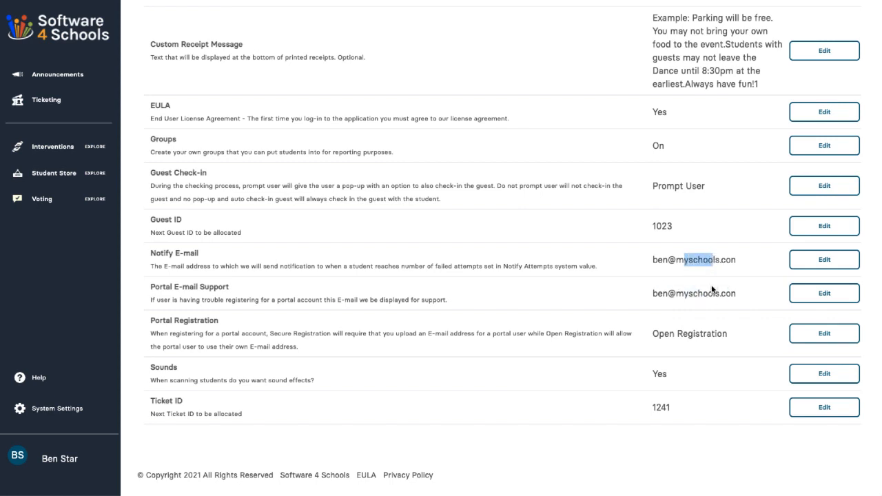
{"action": "left_click", "coordinate": [811, 337]}
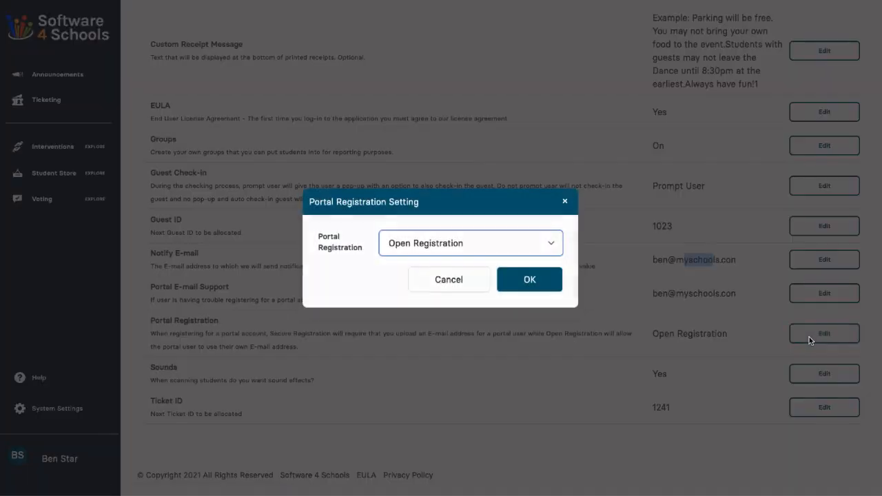
{"action": "left_click", "coordinate": [552, 245]}
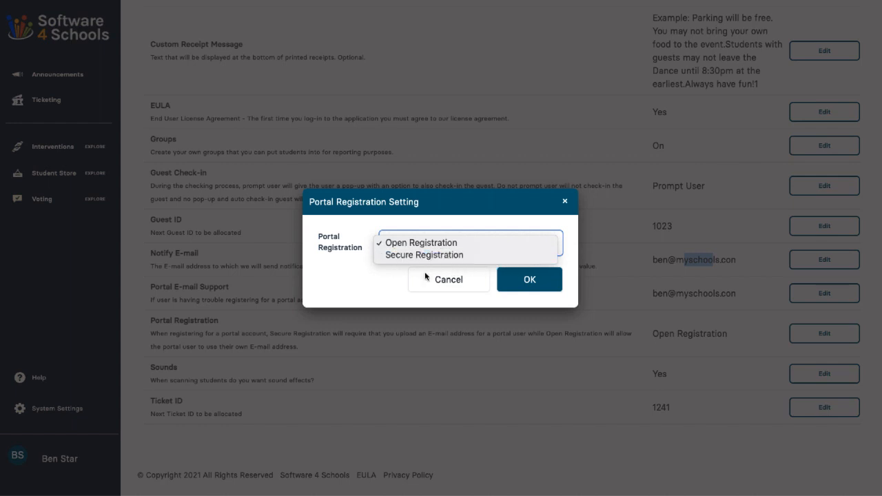
{"action": "left_click", "coordinate": [375, 277]}
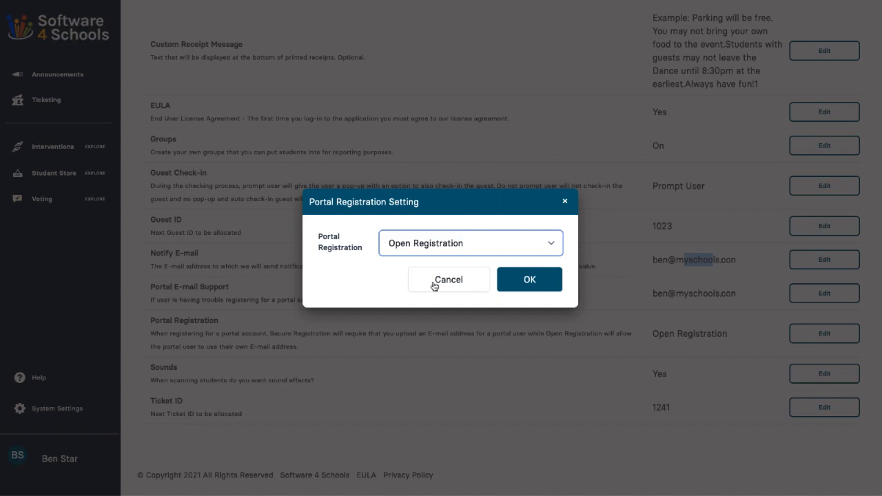
{"action": "left_click", "coordinate": [434, 284]}
Open the student list in Ticketing, search it by a partial student name, and clear the search.
{"action": "scroll", "coordinate": [434, 284], "scroll_direction": "up", "scroll_amount": 6}
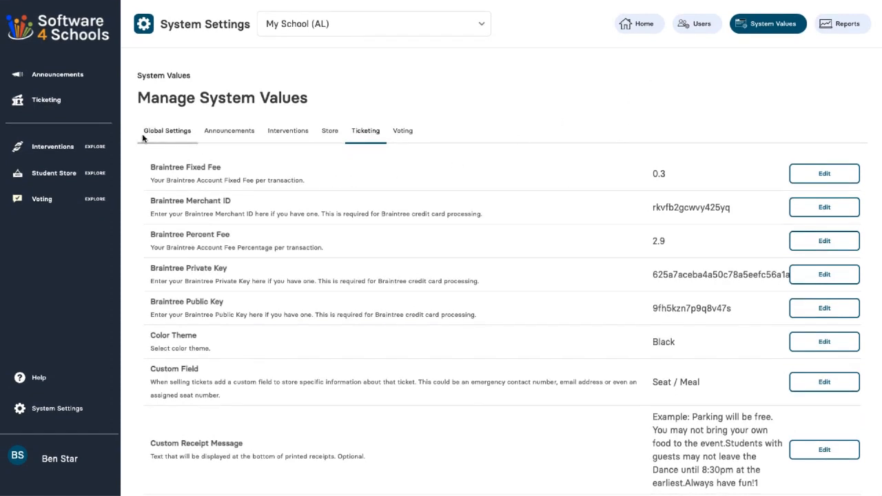
{"action": "left_click", "coordinate": [56, 107]}
{"action": "left_click", "coordinate": [639, 28]}
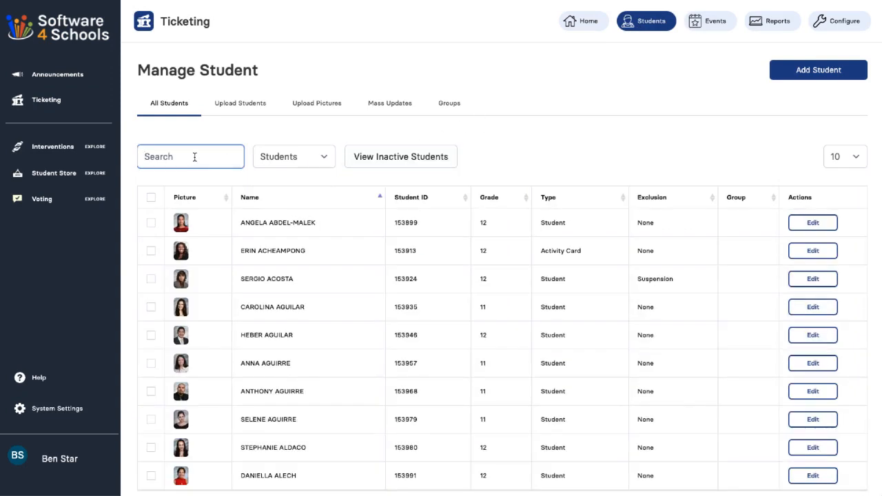
{"action": "type", "text": "ange"}
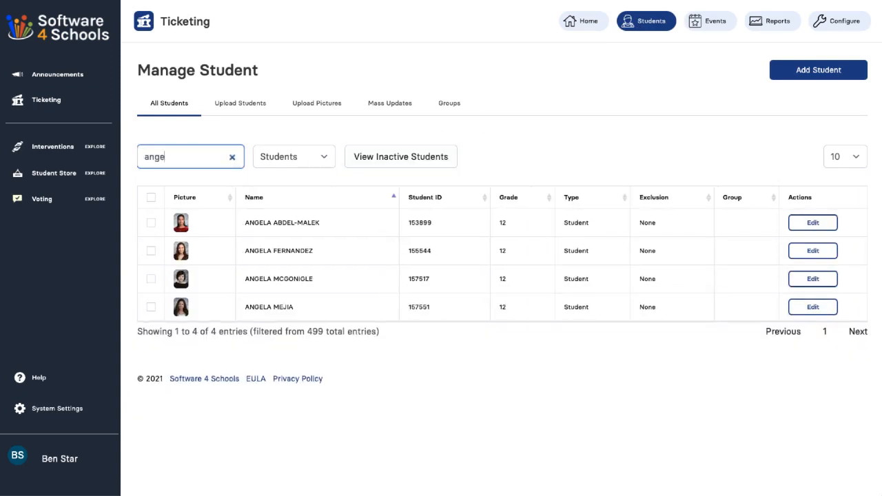
{"action": "key", "text": "BackSpace"}
{"action": "key", "text": "BackSpace"}
{"action": "key", "text": "BackSpace"}
{"action": "key", "text": "BackSpace"}
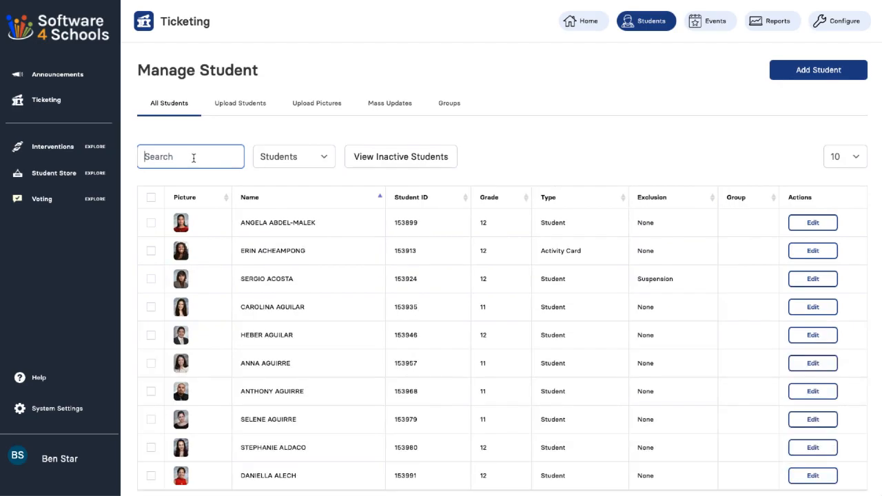
View the first student's record and close it, then select that student to see the deactivation option and deselect it.
{"action": "left_click", "coordinate": [800, 223]}
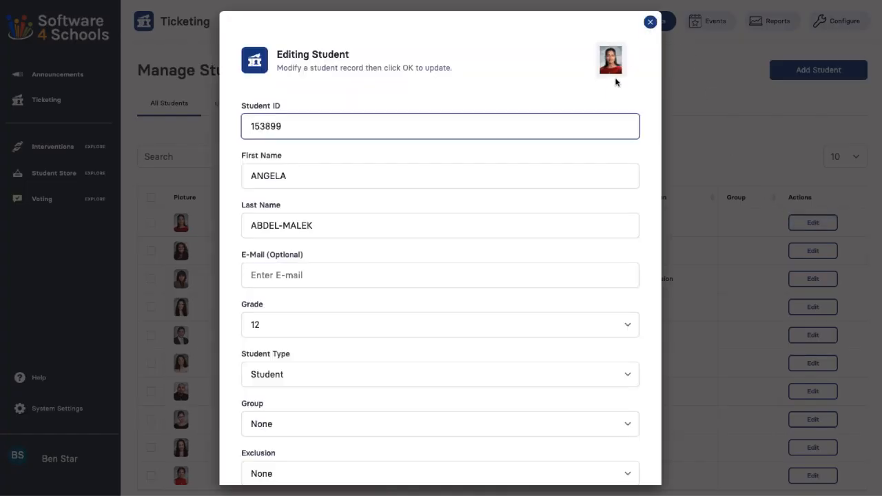
{"action": "left_click", "coordinate": [650, 22]}
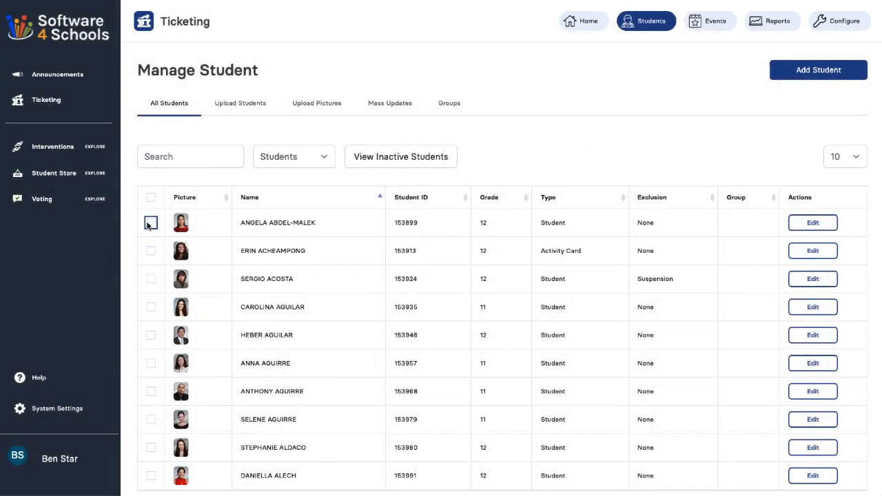
{"action": "left_click", "coordinate": [147, 224]}
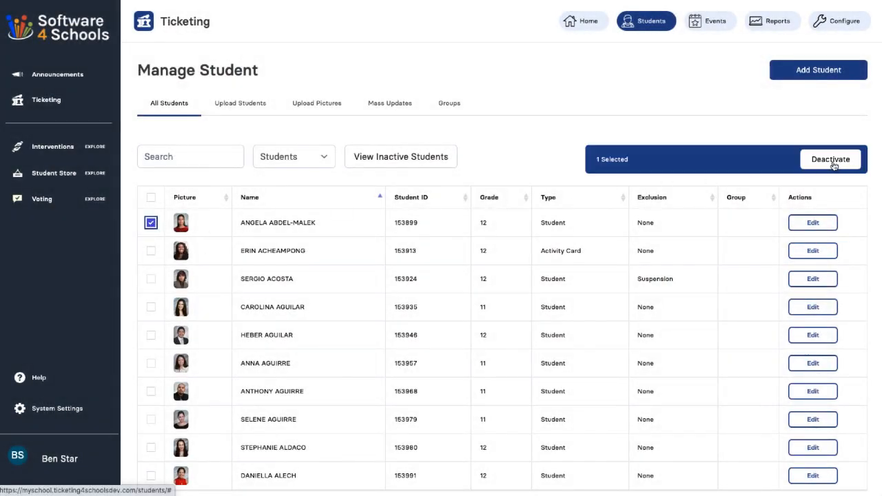
{"action": "left_click", "coordinate": [149, 224]}
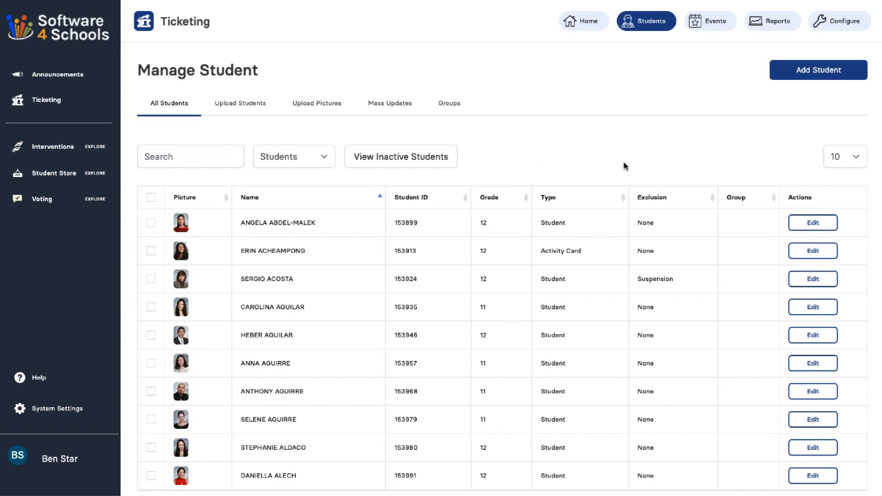
Show all students in one list, select them all, open the deactivation confirmation, and cancel it and clear the selection.
{"action": "left_click", "coordinate": [847, 157]}
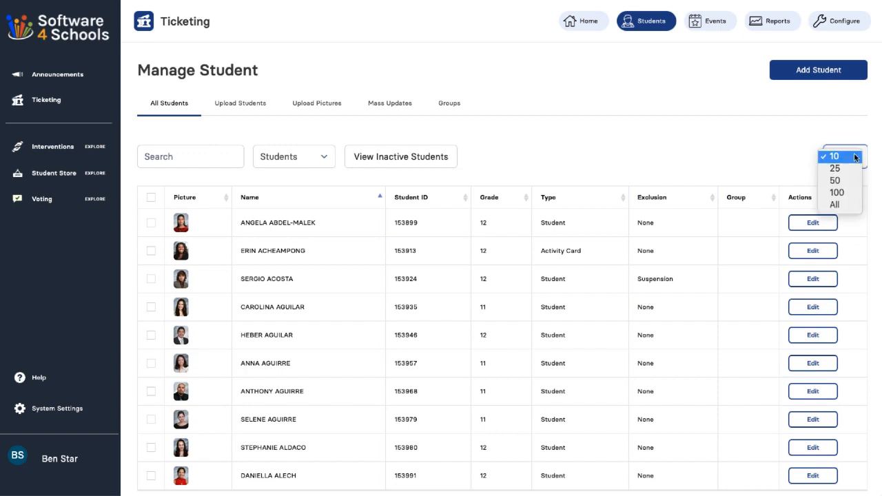
{"action": "left_click", "coordinate": [836, 204]}
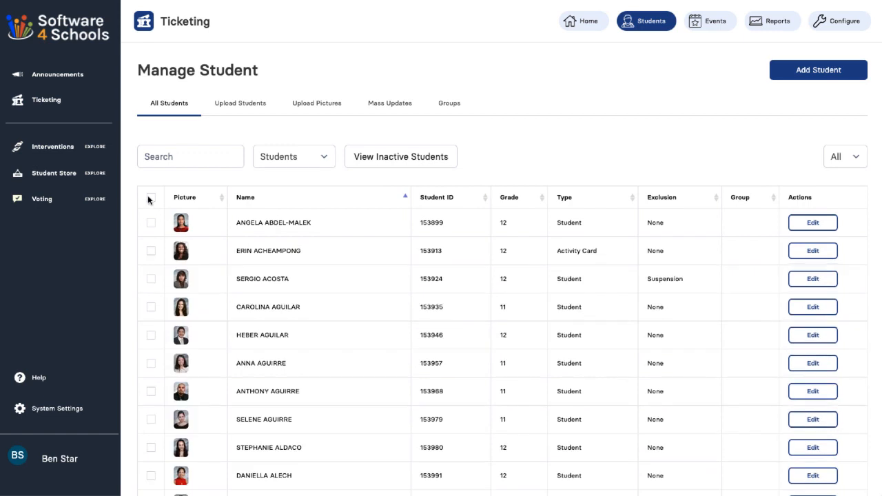
{"action": "left_click", "coordinate": [151, 198]}
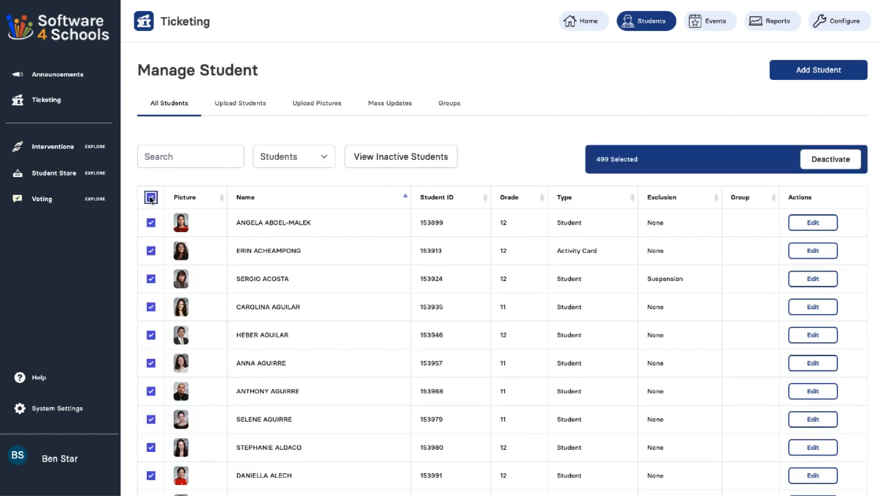
{"action": "left_click", "coordinate": [831, 160]}
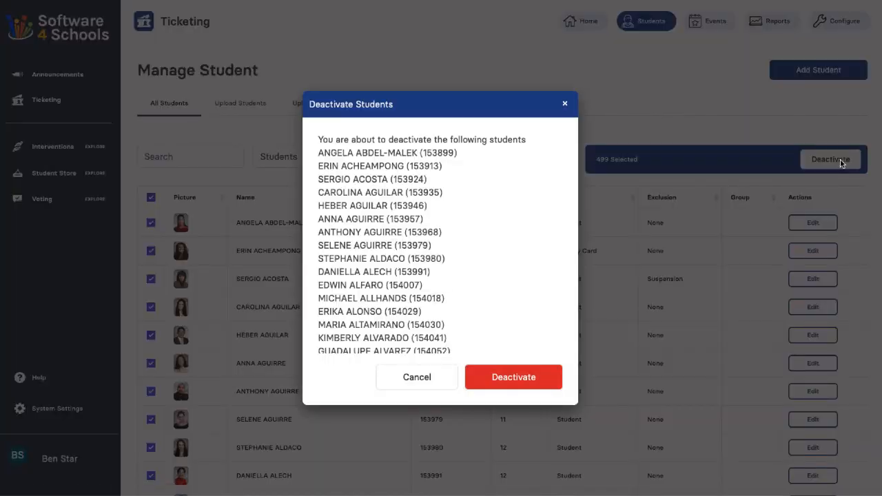
{"action": "left_click", "coordinate": [565, 104]}
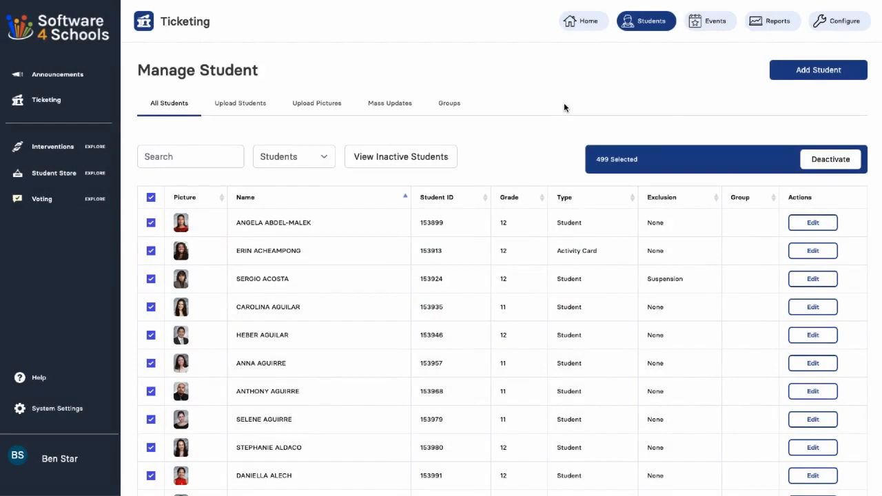
{"action": "left_click", "coordinate": [151, 198]}
Switch to the inactive students, select the first two to view the delete and activate options, and deselect both.
{"action": "left_click", "coordinate": [368, 160]}
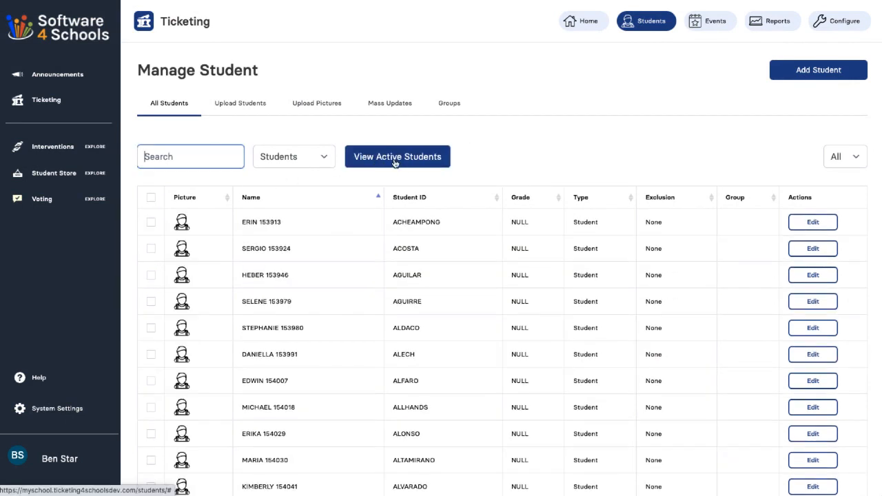
{"action": "left_click", "coordinate": [151, 222]}
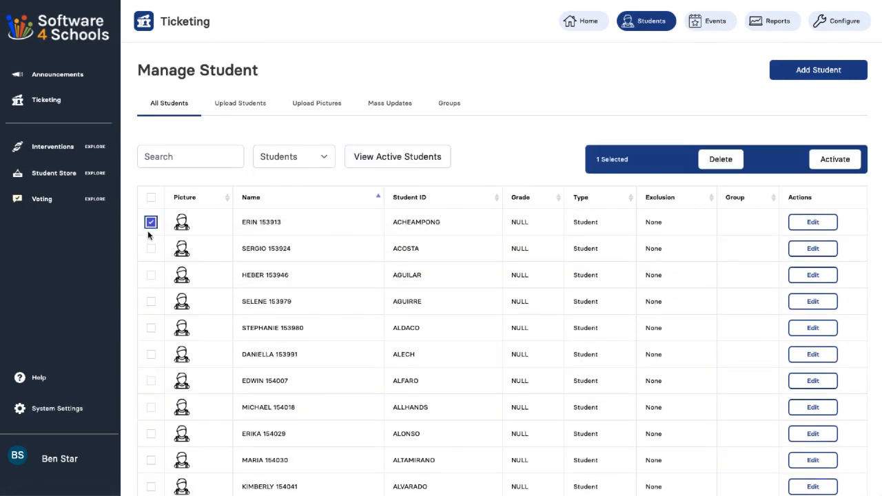
{"action": "left_click", "coordinate": [151, 248]}
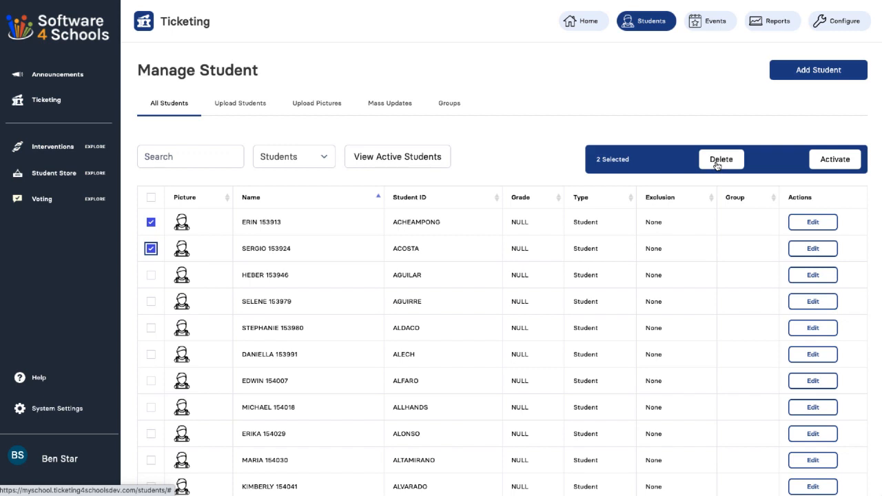
{"action": "left_click", "coordinate": [151, 222]}
{"action": "left_click", "coordinate": [151, 247]}
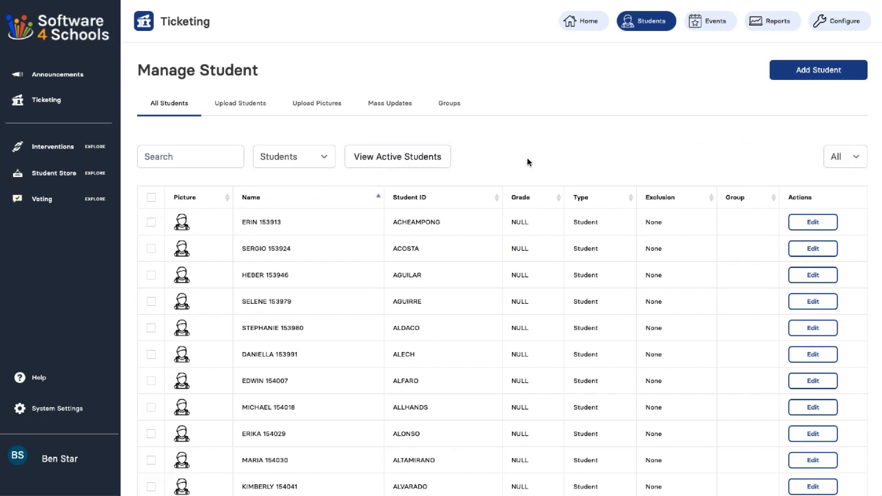
Start adding a new student, entering the student's ID and "Name" as both first and last name, leaving the e-mail blank.
{"action": "left_click", "coordinate": [795, 77]}
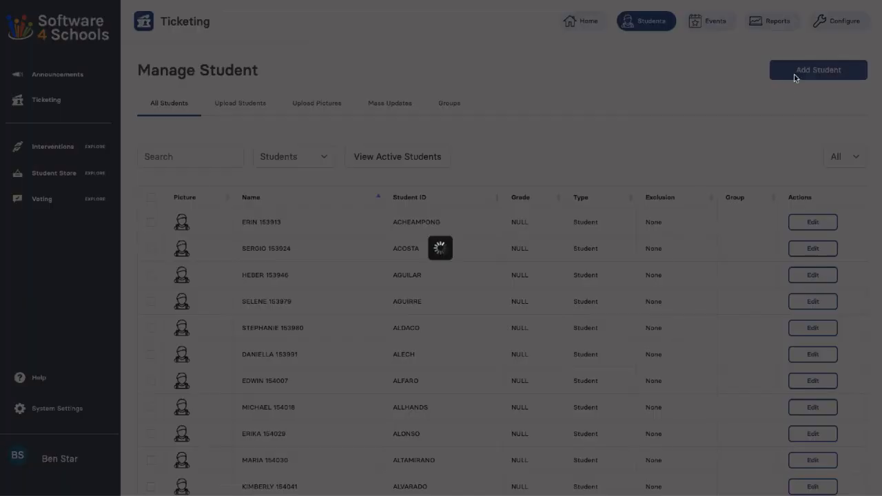
{"action": "type", "text": "123123"}
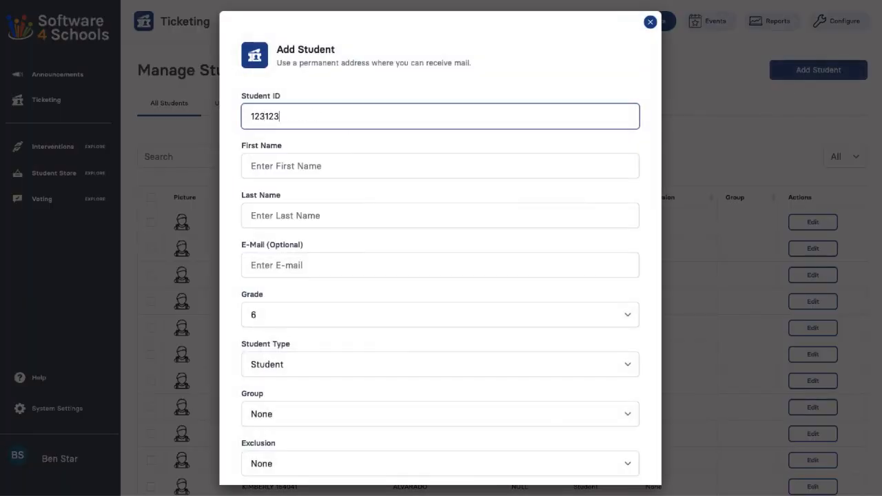
{"action": "key", "text": "Tab"}
{"action": "type", "text": "Name"}
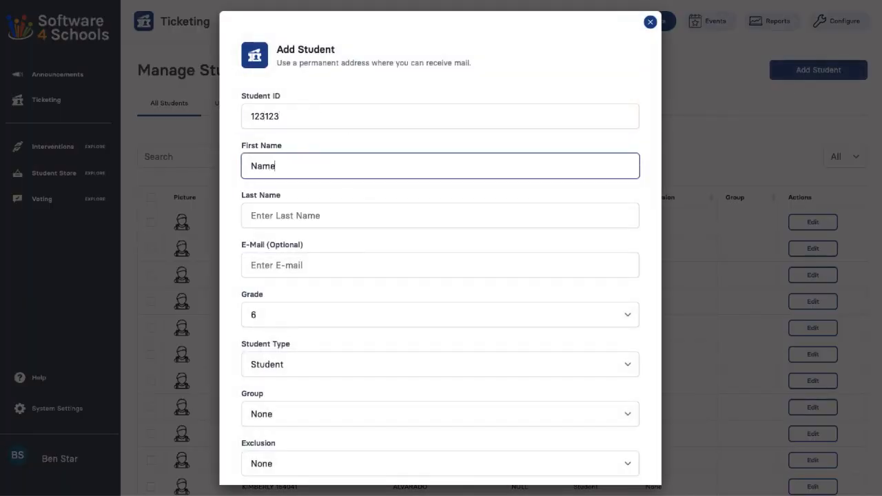
{"action": "key", "text": "Tab"}
{"action": "type", "text": "Name"}
{"action": "key", "text": "Tab"}
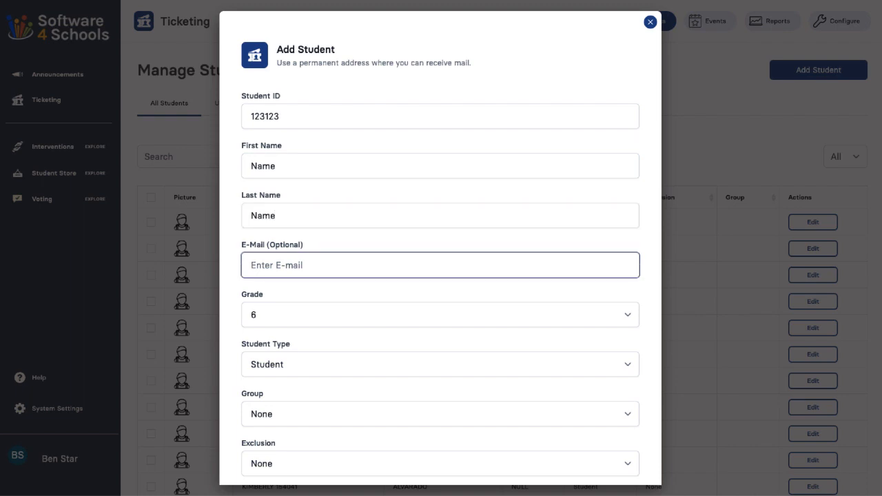
{"action": "key", "text": "Tab"}
Set the new student's grade to 8, student type to Activity Card, and group to Group A.
{"action": "left_click", "coordinate": [557, 309]}
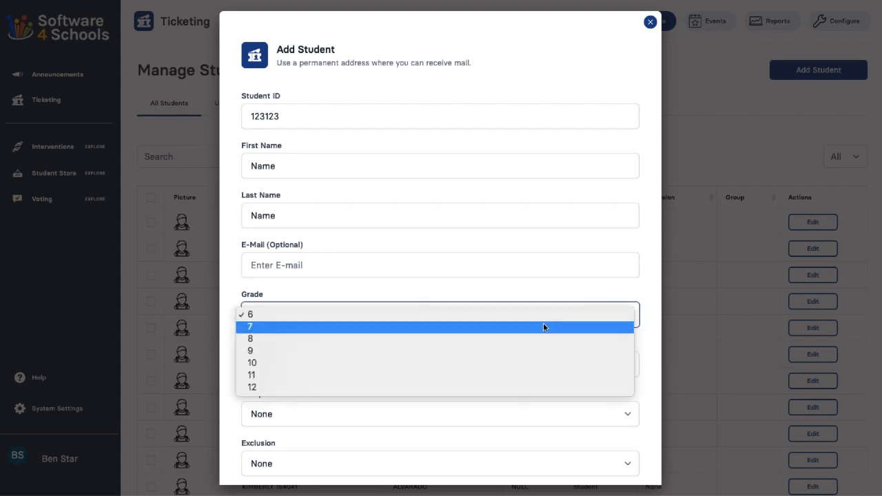
{"action": "left_click", "coordinate": [534, 338]}
{"action": "scroll", "coordinate": [535, 333], "scroll_direction": "down", "scroll_amount": 2}
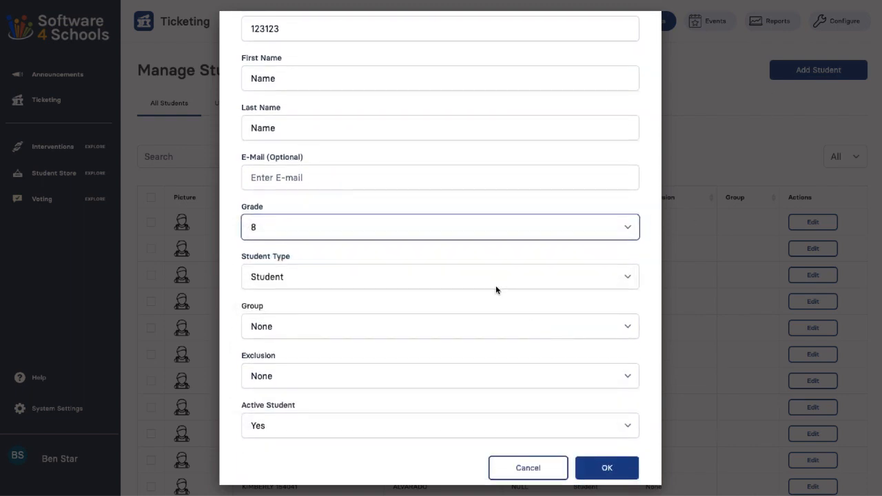
{"action": "left_click", "coordinate": [496, 287]}
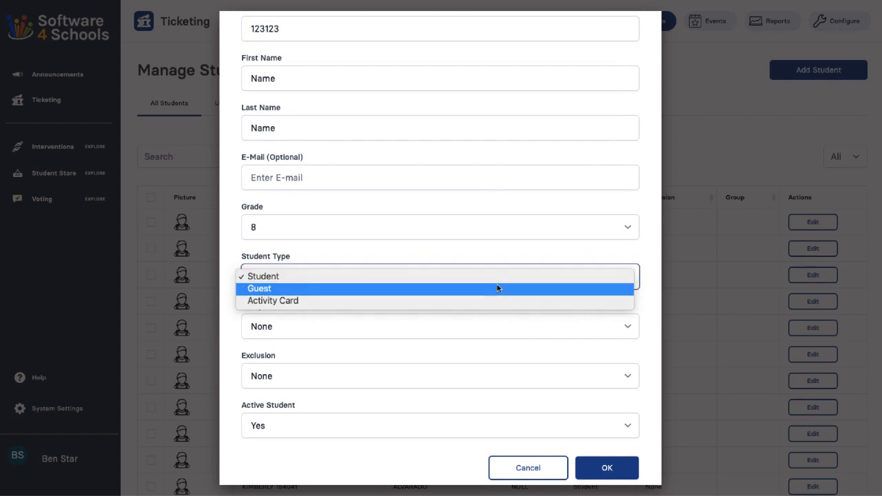
{"action": "left_click", "coordinate": [460, 304]}
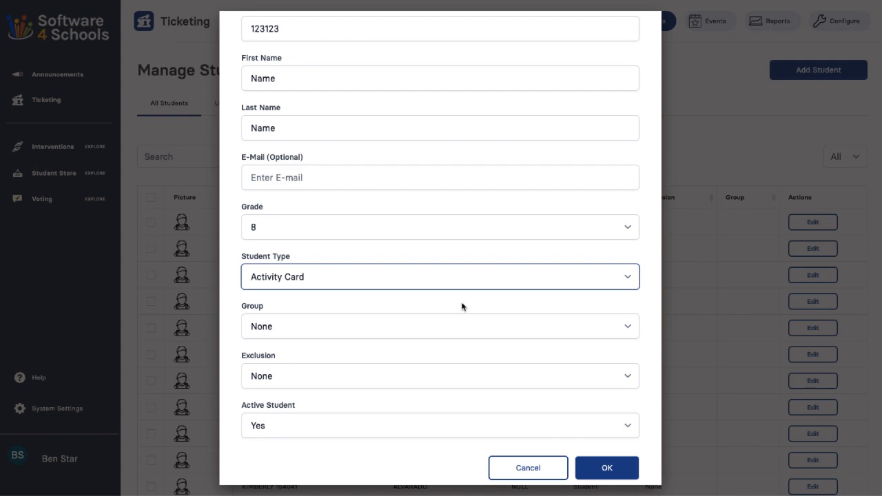
{"action": "left_click", "coordinate": [448, 332]}
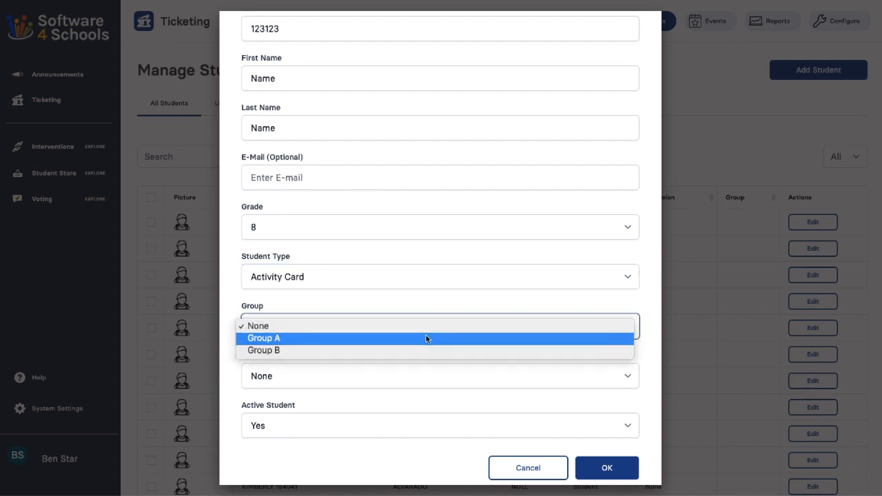
{"action": "left_click", "coordinate": [423, 338]}
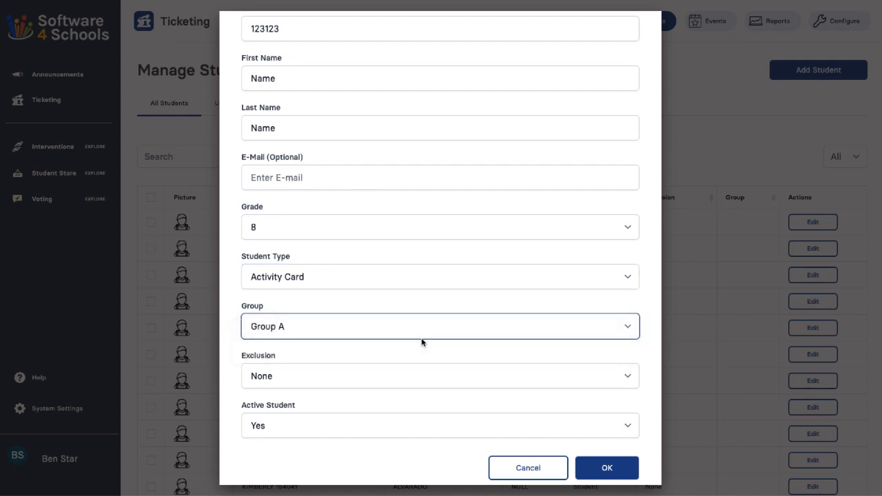
Review the exclusion and active options, keep Exclusion at None and Active Student at Yes, and save the new student.
{"action": "scroll", "coordinate": [420, 345], "scroll_direction": "down", "scroll_amount": 1}
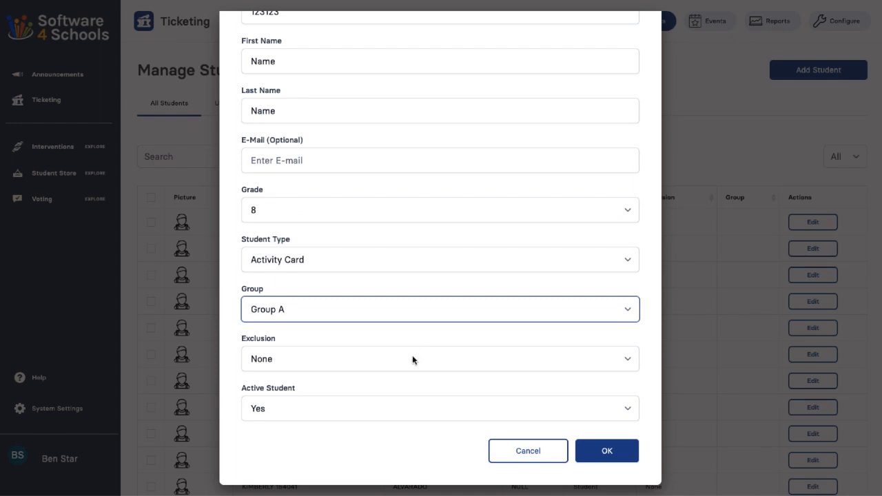
{"action": "left_click", "coordinate": [413, 361]}
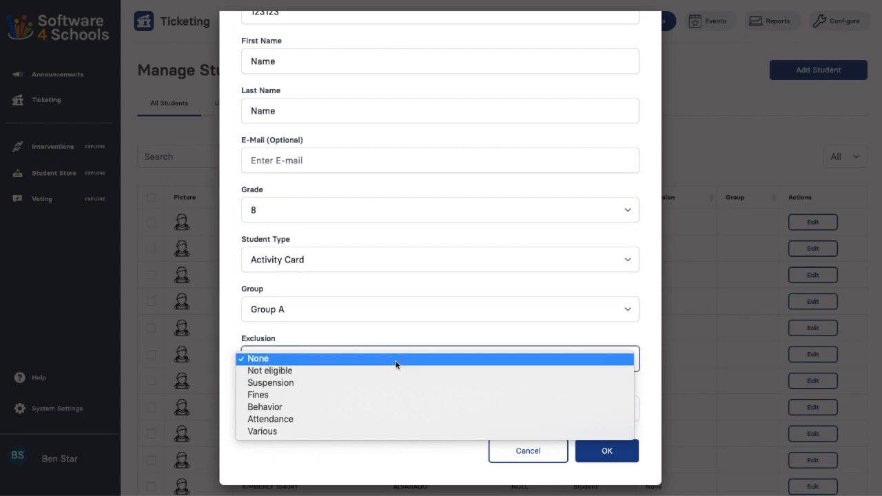
{"action": "left_click", "coordinate": [395, 362]}
{"action": "left_click", "coordinate": [388, 409]}
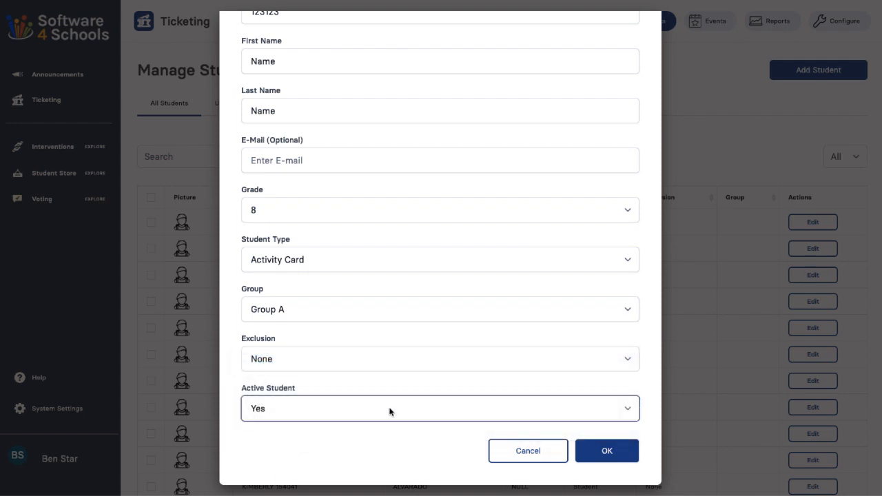
{"action": "left_click", "coordinate": [390, 410]}
{"action": "left_click", "coordinate": [397, 390]}
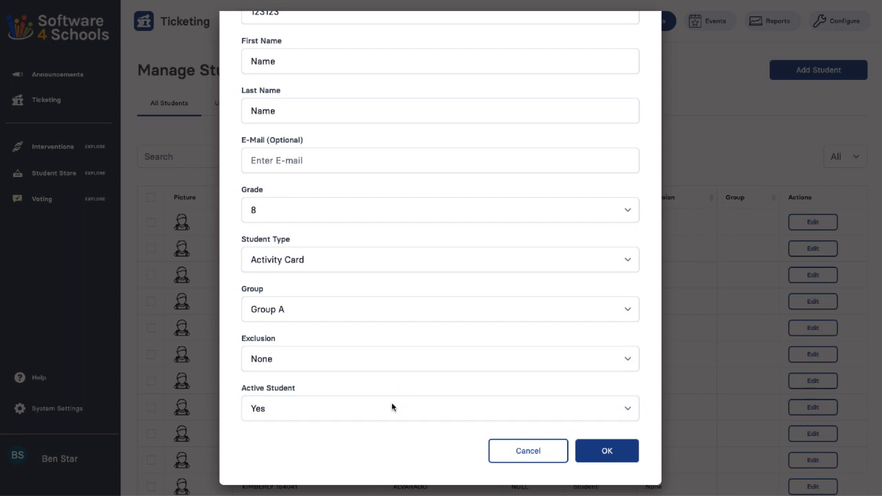
{"action": "left_click", "coordinate": [391, 407]}
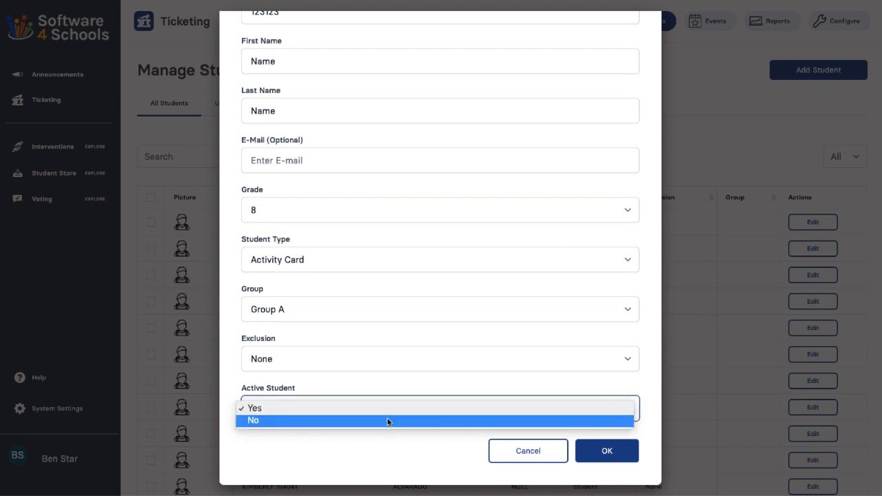
{"action": "left_click", "coordinate": [396, 395]}
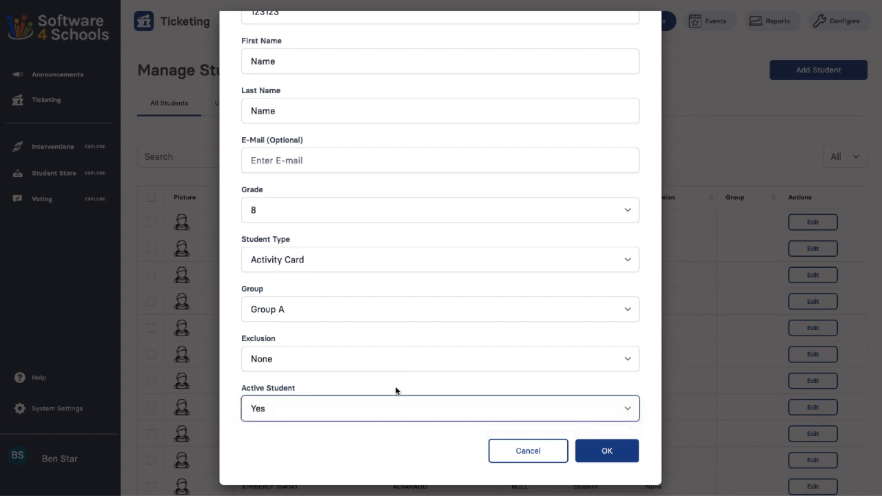
{"action": "left_click", "coordinate": [602, 453]}
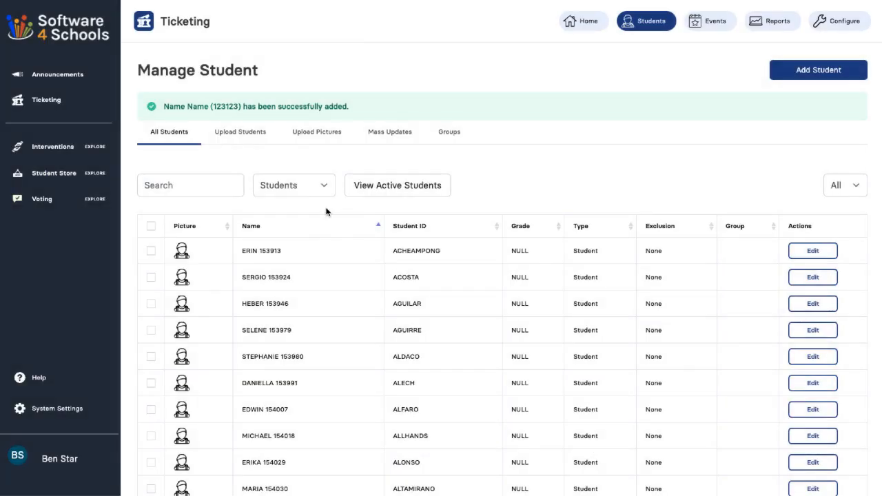
Open the student upload page and choose ID_CARDS.csv from the ID Cards folder inside Ticketing as the import file.
{"action": "left_click", "coordinate": [243, 132]}
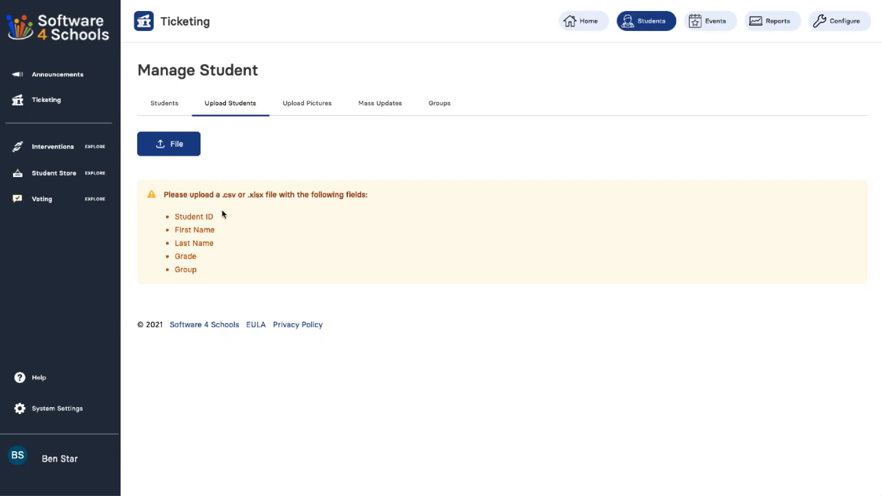
{"action": "left_click_drag", "start_coordinate": [214, 219], "coordinate": [181, 273]}
{"action": "left_click", "coordinate": [170, 150]}
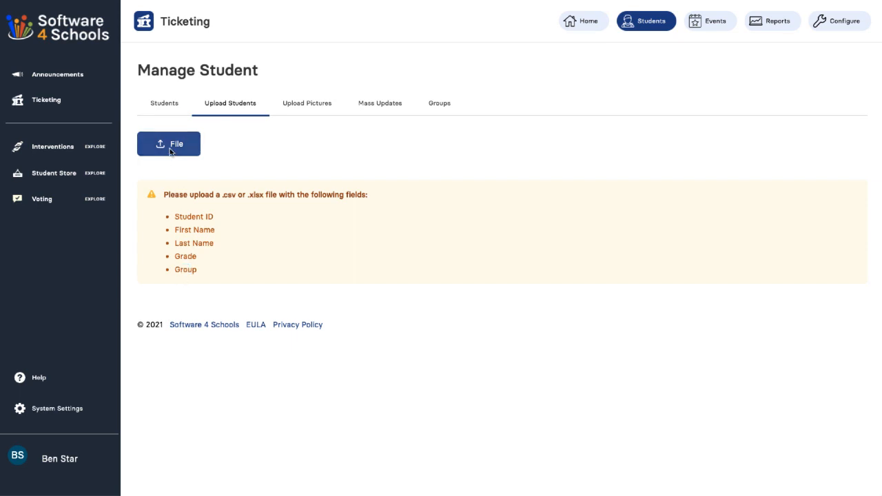
{"action": "left_click", "coordinate": [168, 146]}
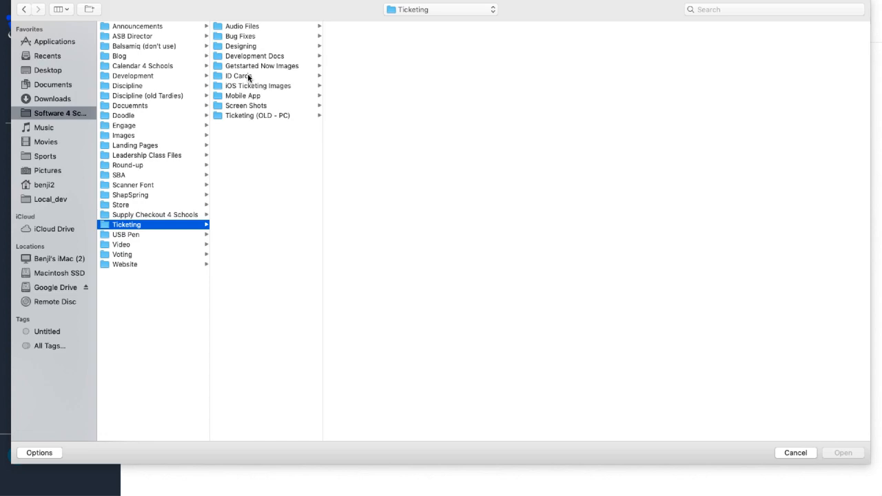
{"action": "left_click", "coordinate": [248, 78]}
{"action": "left_click", "coordinate": [362, 28]}
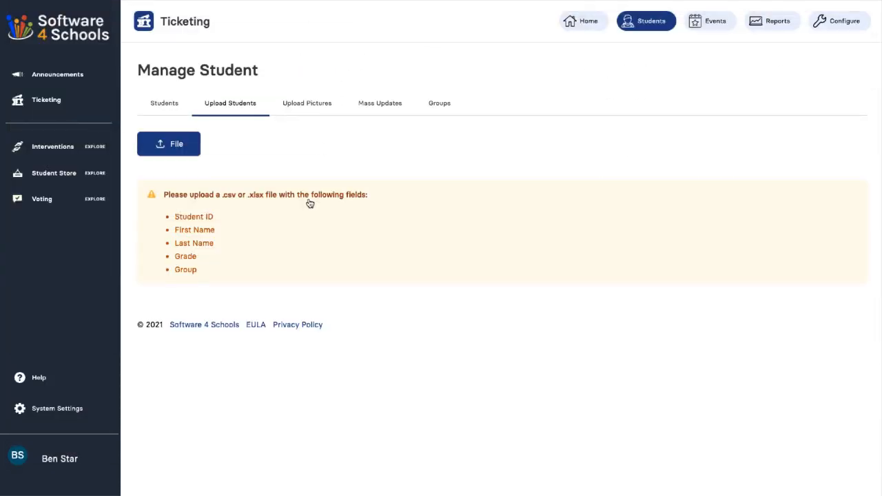
Keep skipping the header row set to Yes and the Student ID field matched to the Stu_ID column.
{"action": "scroll", "coordinate": [301, 221], "scroll_direction": "down", "scroll_amount": 2}
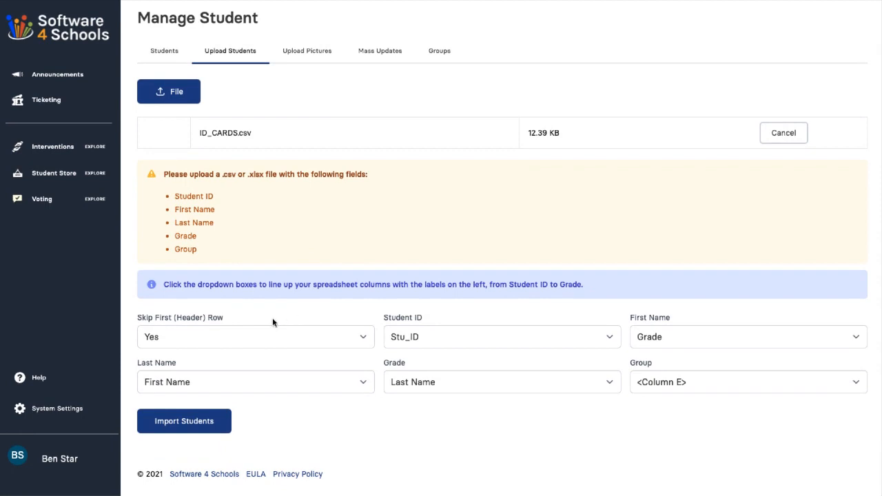
{"action": "left_click", "coordinate": [182, 336]}
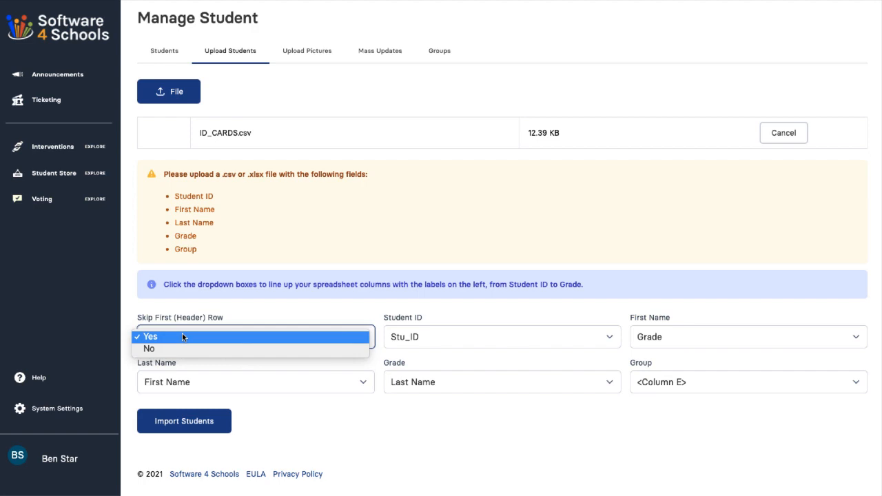
{"action": "left_click", "coordinate": [239, 314]}
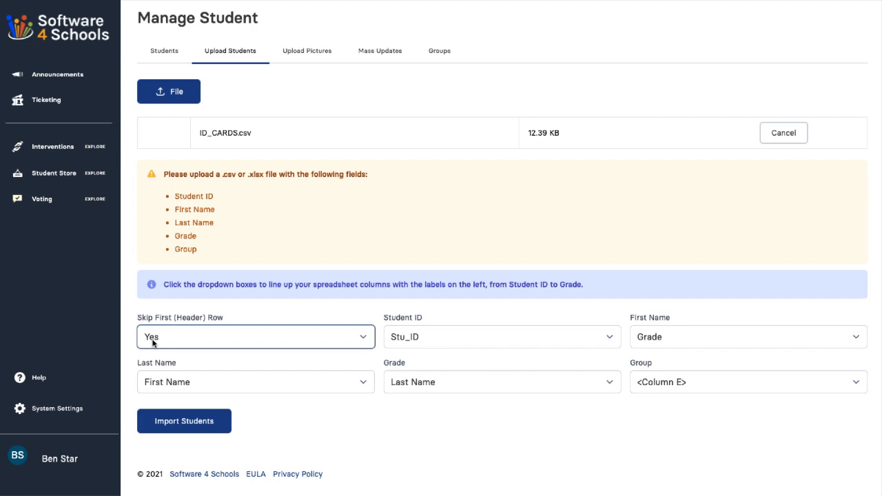
{"action": "left_click", "coordinate": [427, 341]}
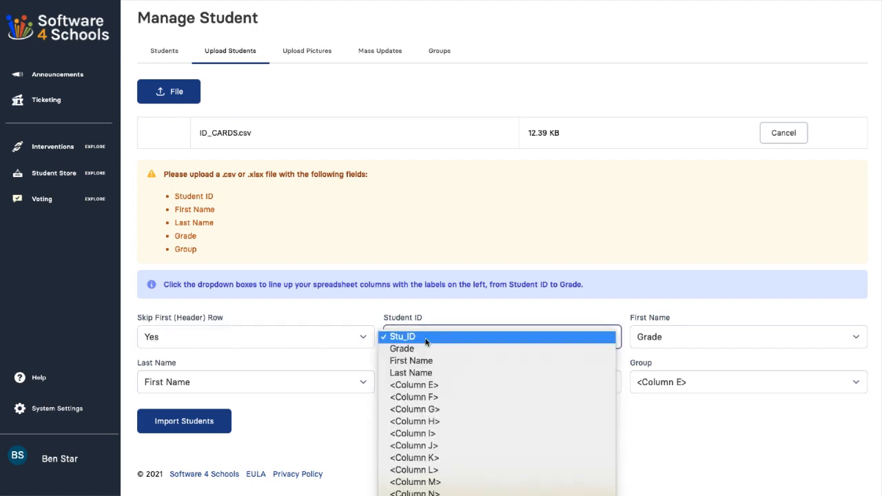
{"action": "left_click", "coordinate": [425, 337]}
Match the First Name, Last Name and Grade fields to the spreadsheet columns of the same names.
{"action": "left_click", "coordinate": [673, 335]}
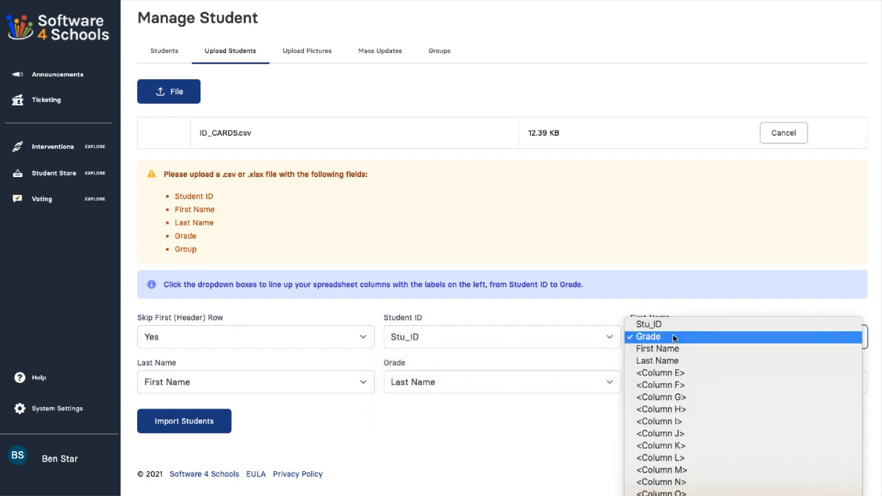
{"action": "left_click", "coordinate": [673, 349]}
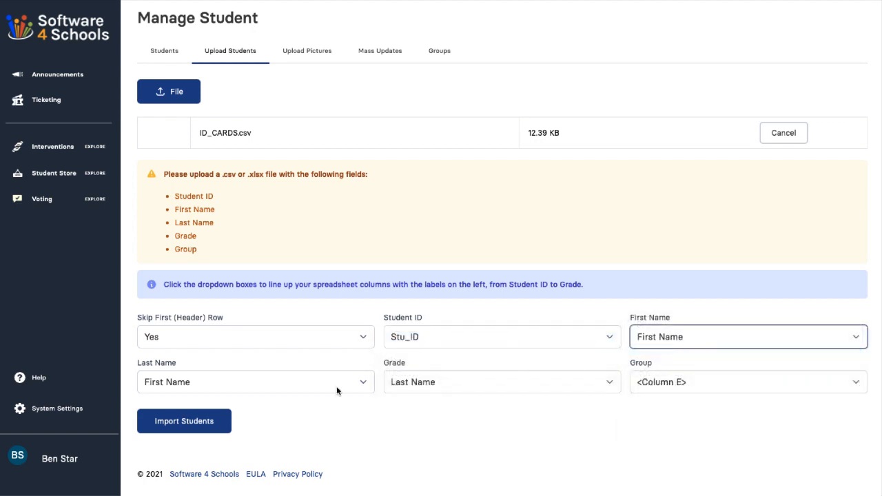
{"action": "left_click", "coordinate": [277, 386]}
{"action": "left_click", "coordinate": [276, 392]}
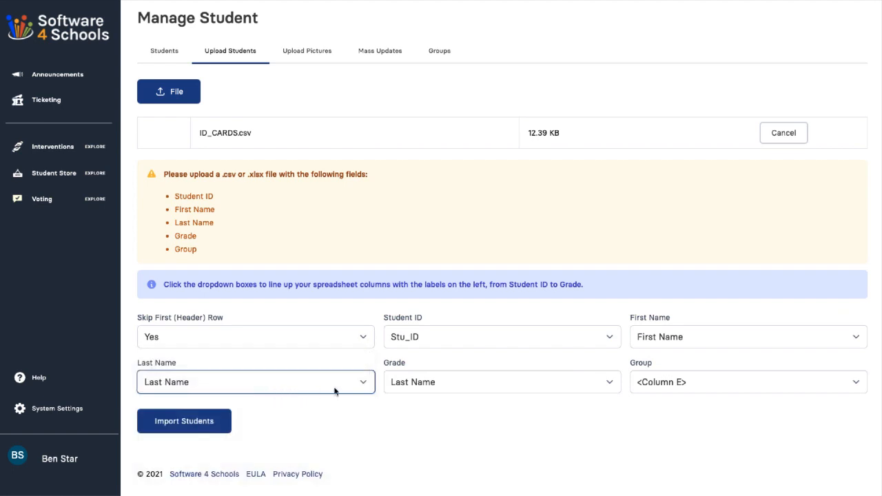
{"action": "left_click", "coordinate": [413, 383]}
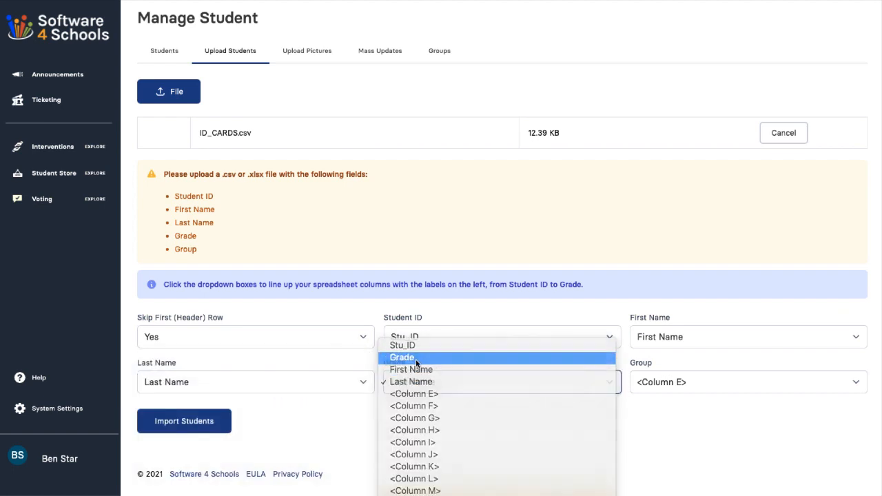
{"action": "left_click", "coordinate": [415, 359]}
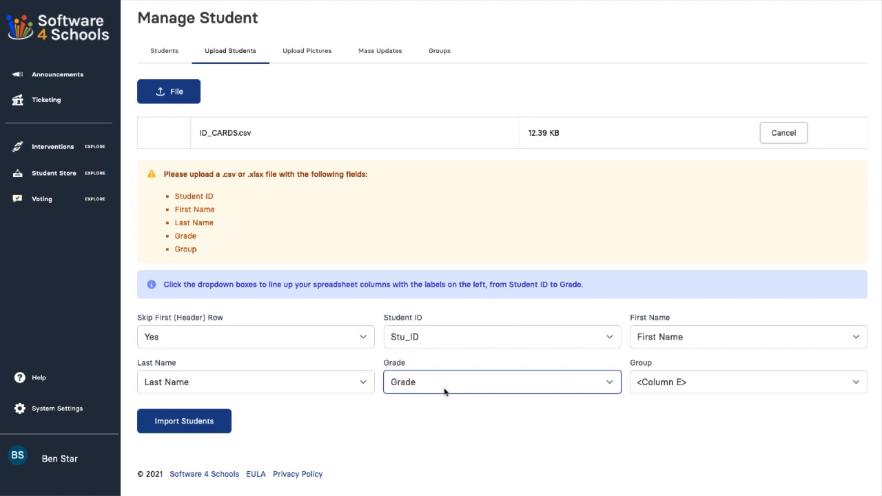
Keep the Group field matched to <Column E> and import the students.
{"action": "left_click", "coordinate": [649, 385]}
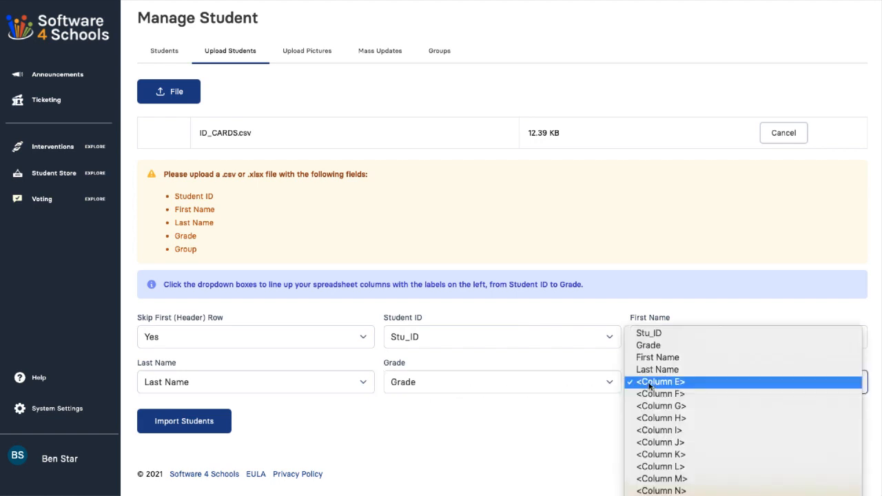
{"action": "left_click", "coordinate": [648, 384]}
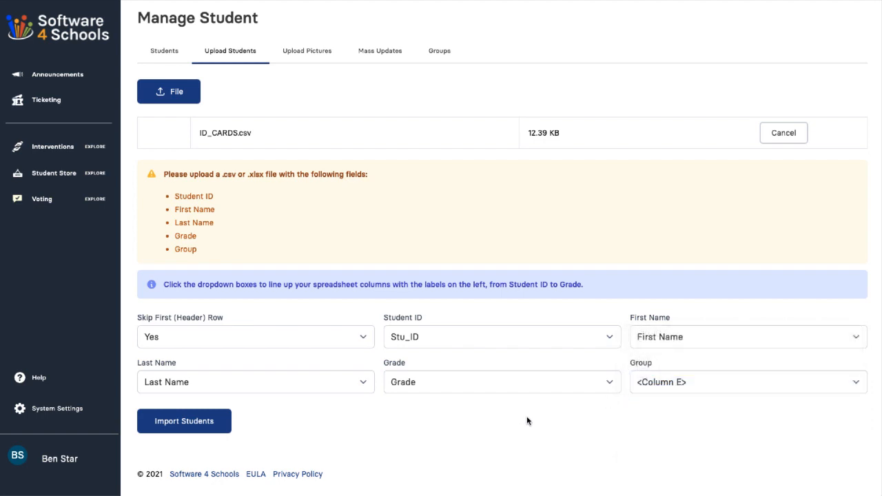
{"action": "left_click", "coordinate": [193, 423]}
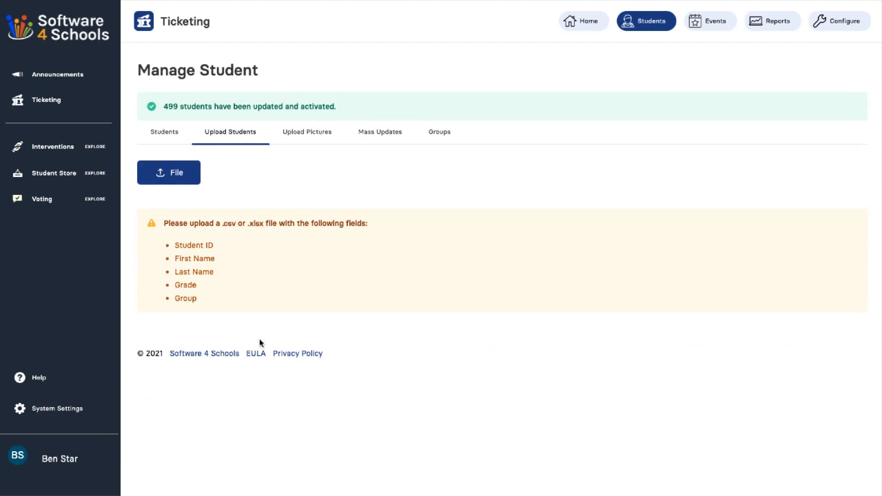
Open the student picture upload page and choose the first six JPG files from the Rapid ID Pictures 320x400 folder.
{"action": "left_click", "coordinate": [306, 136]}
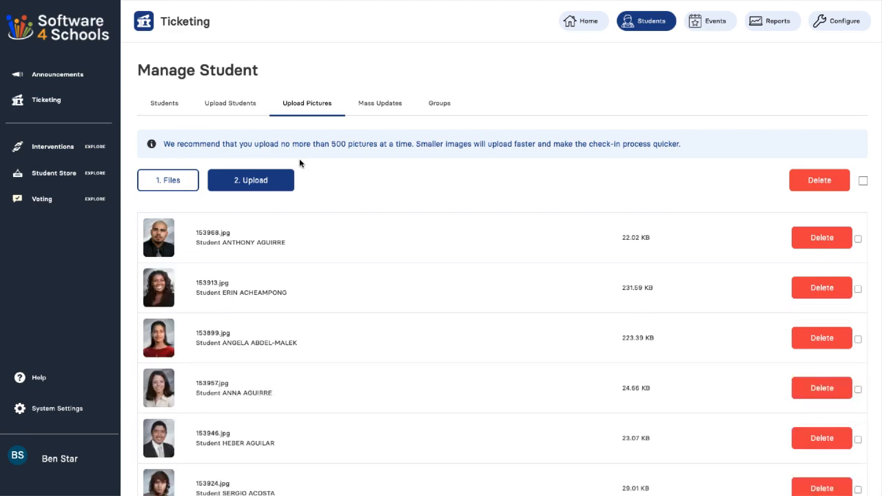
{"action": "left_click", "coordinate": [170, 181]}
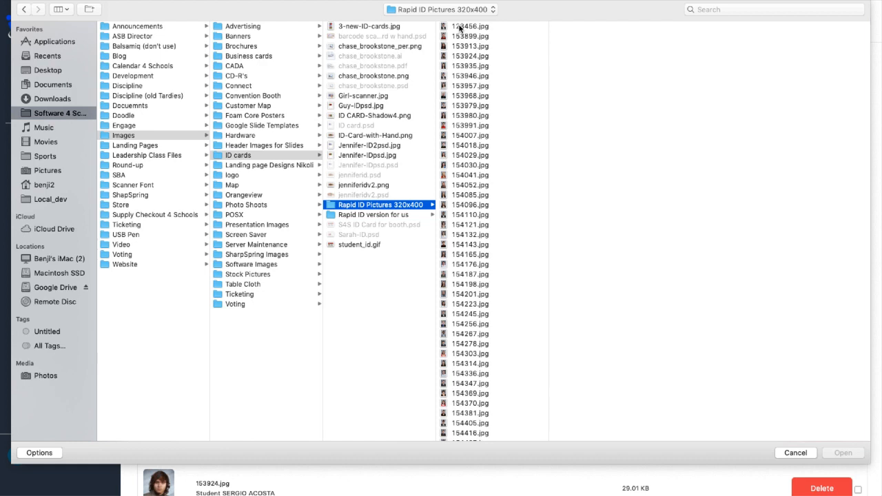
{"action": "left_click", "coordinate": [460, 28]}
{"action": "left_click", "coordinate": [461, 76], "text": "shift"}
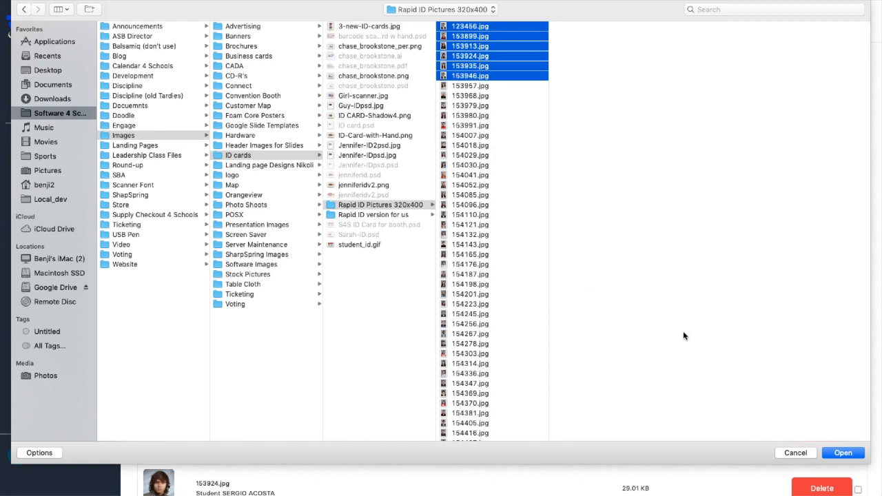
{"action": "left_click", "coordinate": [837, 449]}
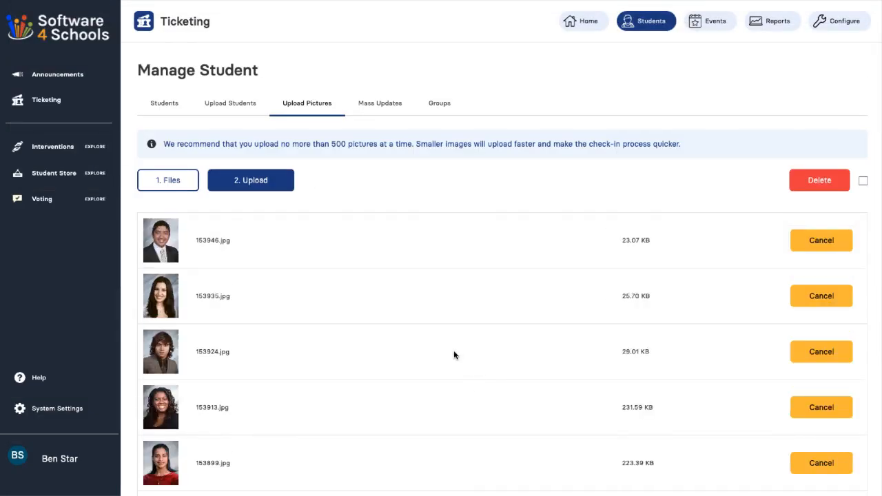
Review the six queued student pictures, upload them, and check the first picture's file name against its matched student.
{"action": "scroll", "coordinate": [322, 291], "scroll_direction": "down", "scroll_amount": 2}
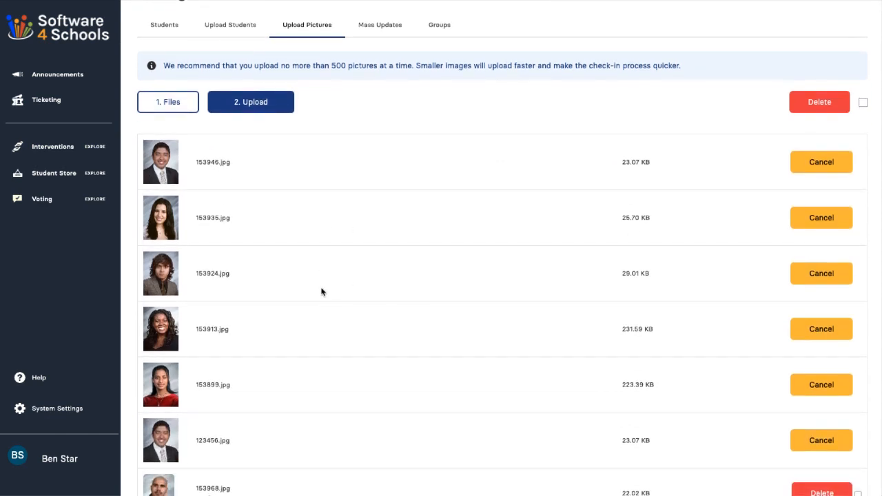
{"action": "scroll", "coordinate": [321, 292], "scroll_direction": "up", "scroll_amount": 2}
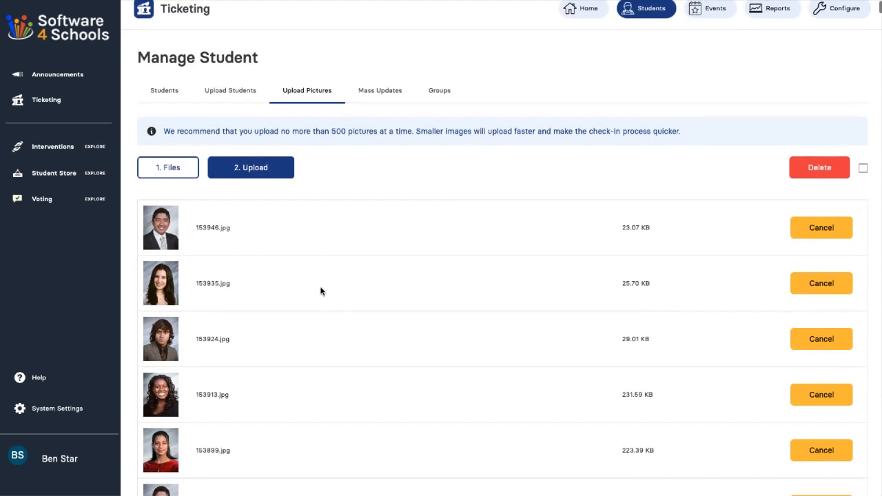
{"action": "left_click", "coordinate": [254, 175]}
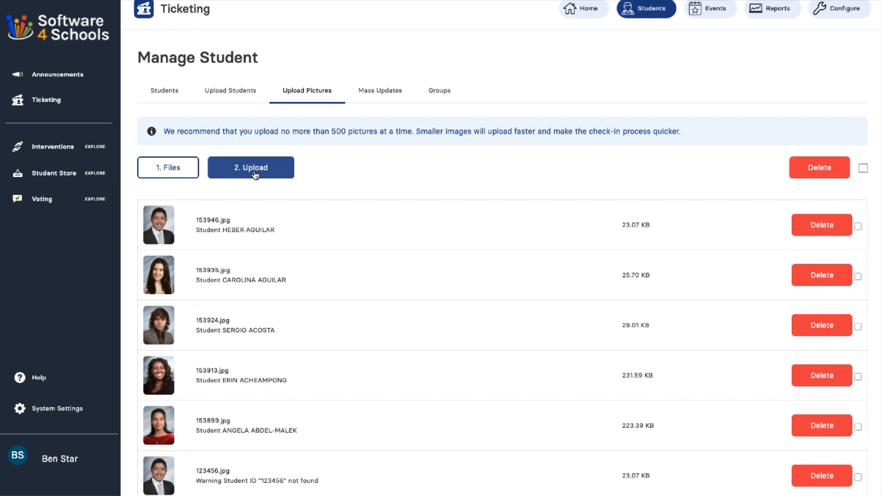
{"action": "left_click_drag", "start_coordinate": [233, 220], "coordinate": [193, 223]}
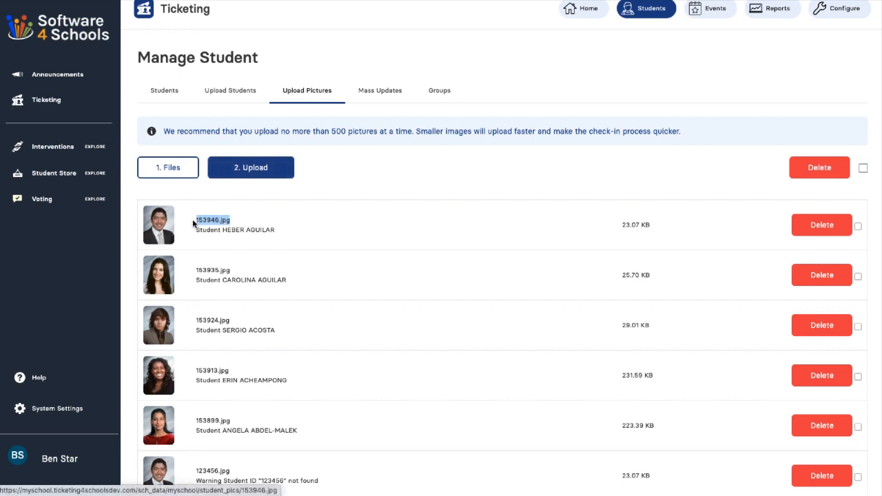
{"action": "left_click", "coordinate": [202, 243]}
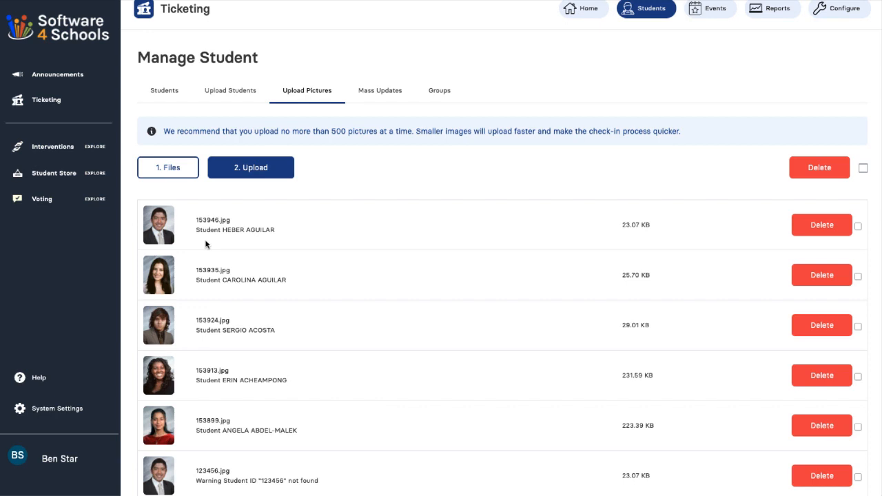
Run the Reset ALL Student Types mass update with the value Student.
{"action": "left_click", "coordinate": [366, 97]}
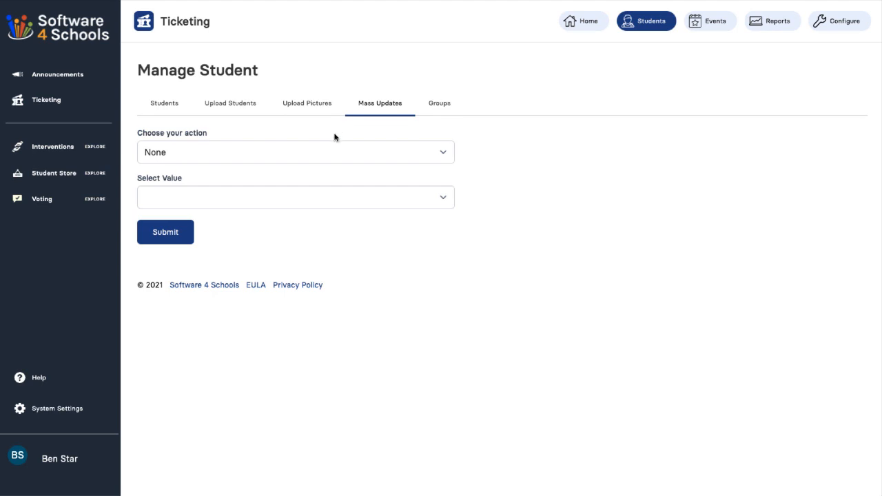
{"action": "left_click", "coordinate": [316, 149]}
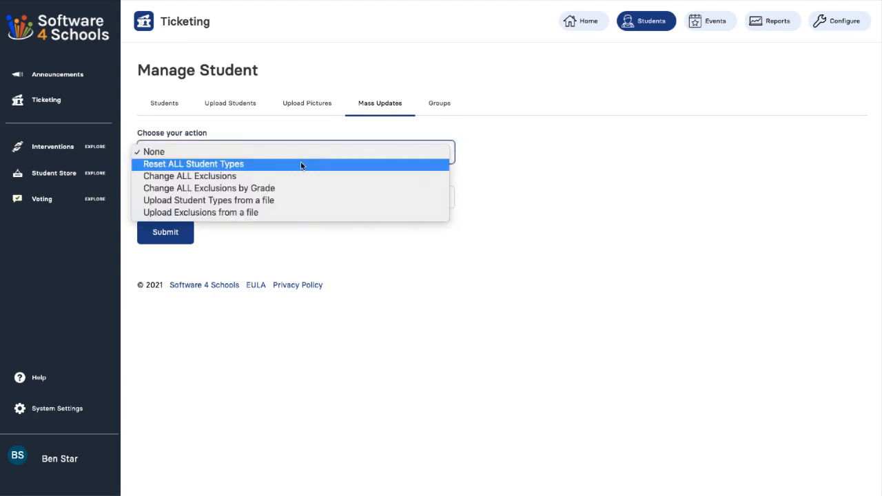
{"action": "left_click", "coordinate": [300, 165]}
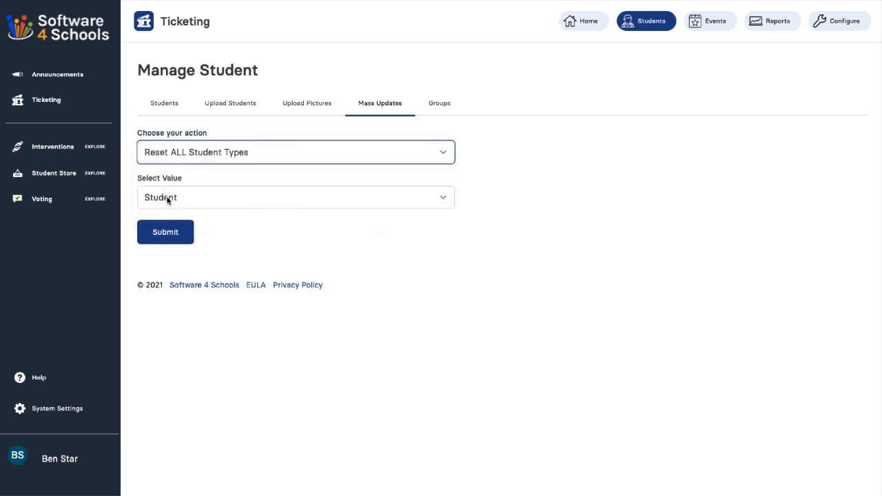
{"action": "left_click", "coordinate": [219, 239]}
{"action": "left_click", "coordinate": [165, 233]}
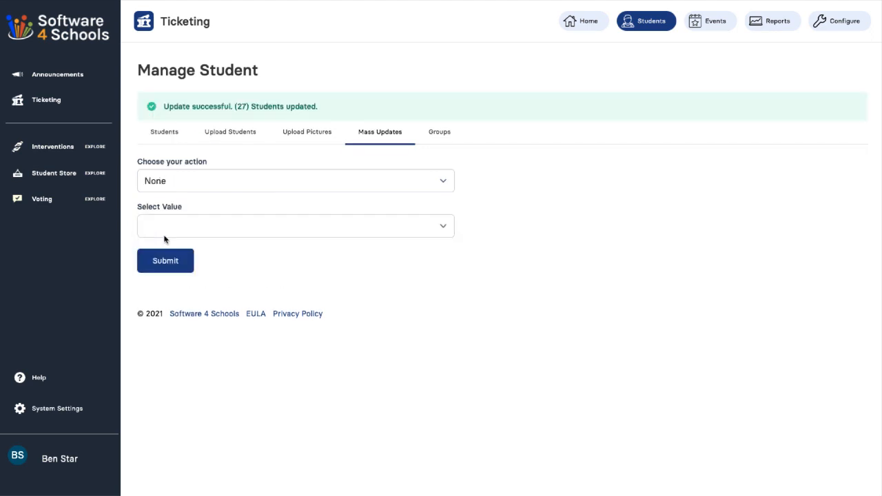
{"action": "double_click", "coordinate": [243, 106]}
{"action": "left_click", "coordinate": [244, 264]}
Set the mass update action to Upload Exclusions from a file with the value Fines.
{"action": "left_click", "coordinate": [256, 183]}
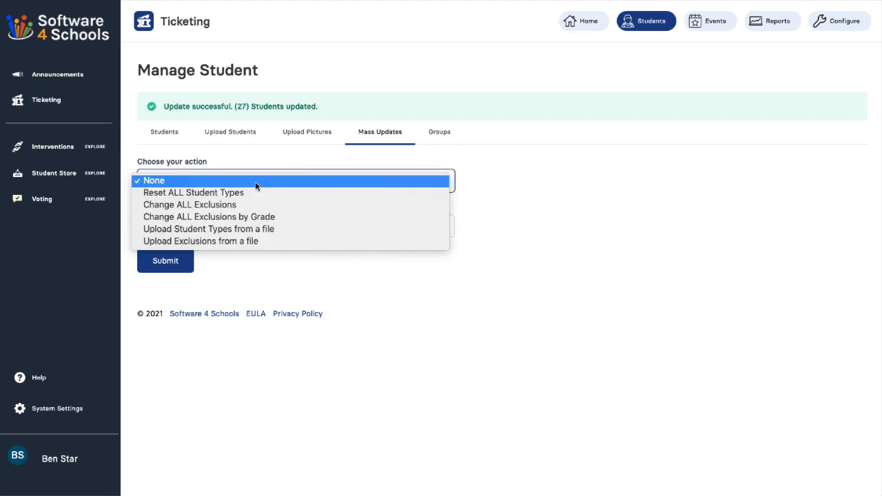
{"action": "left_click", "coordinate": [222, 242]}
{"action": "left_click", "coordinate": [214, 231]}
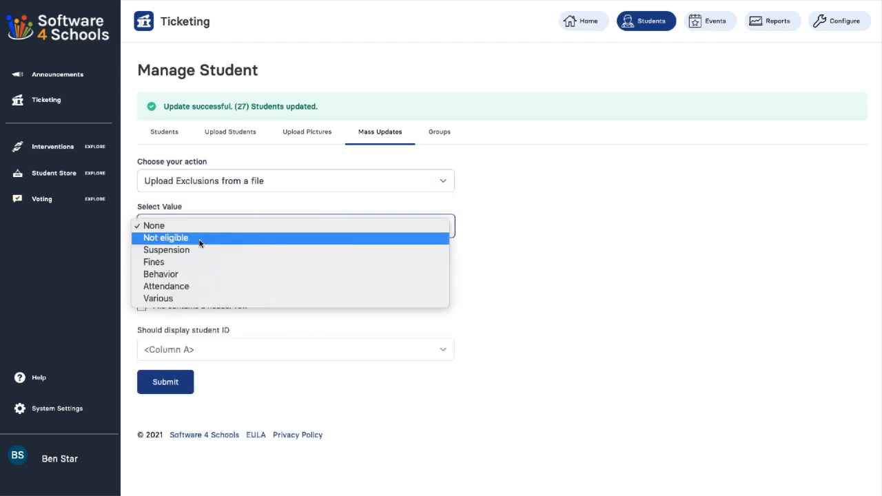
{"action": "left_click", "coordinate": [197, 262]}
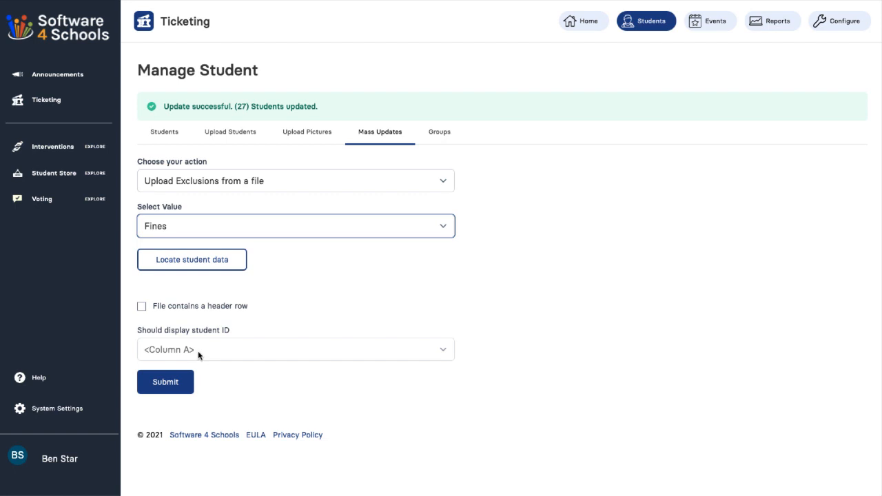
{"action": "left_click", "coordinate": [299, 301]}
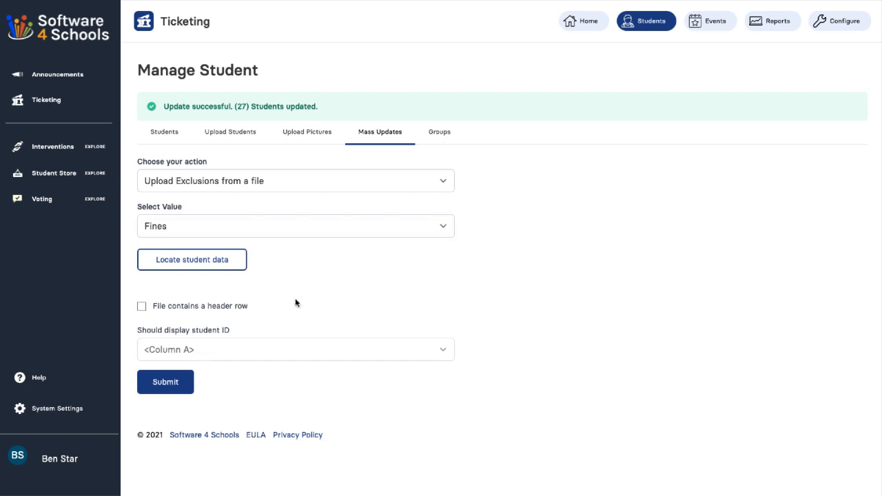